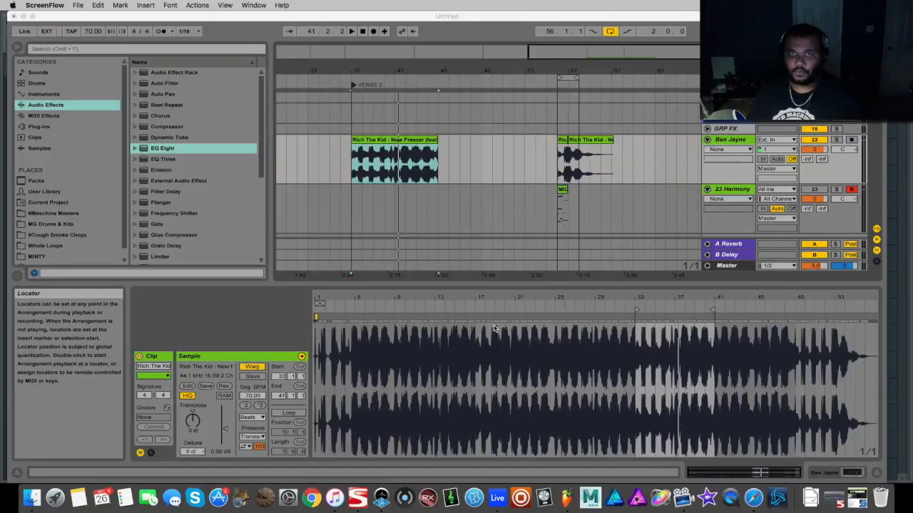
- Transpose the Verse 2 audio clip by -2 semitones and audition it from bar 37
left_click(352, 203)
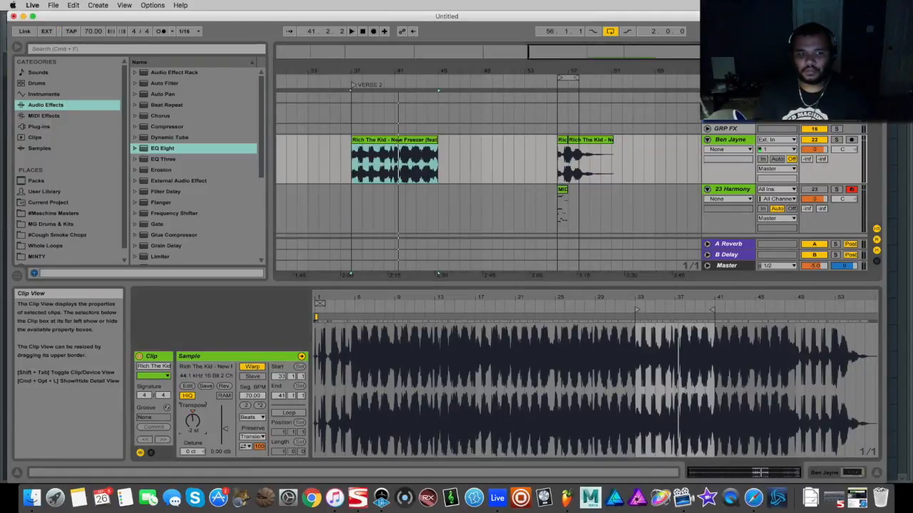
left_click(354, 195)
left_click(362, 155)
left_click(351, 208)
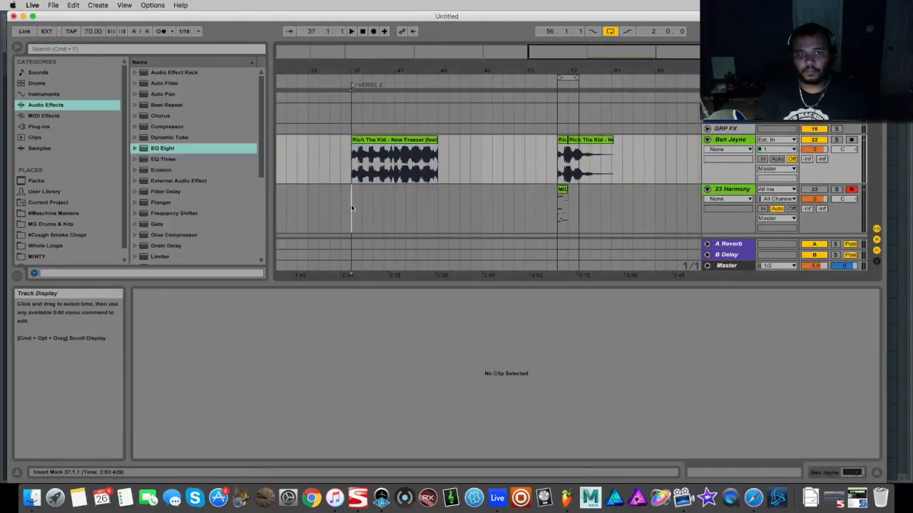
key("space")
left_click(376, 143)
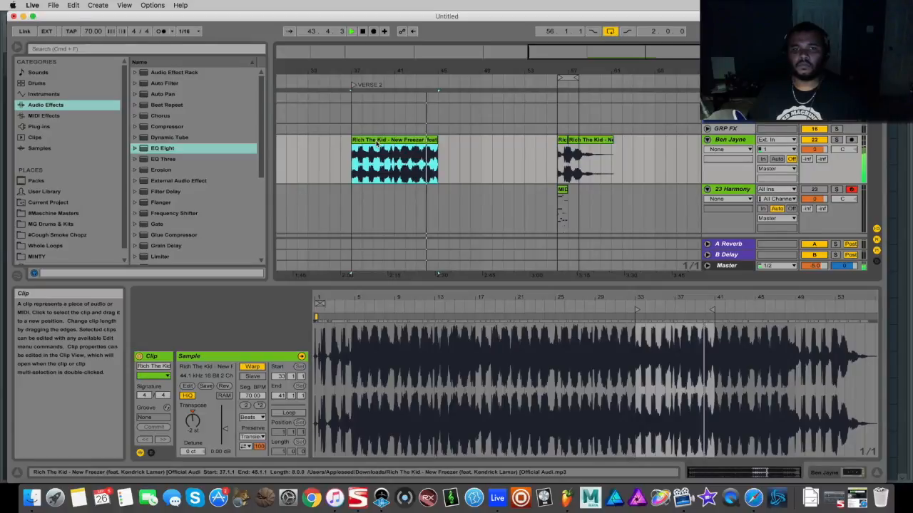
key("space")
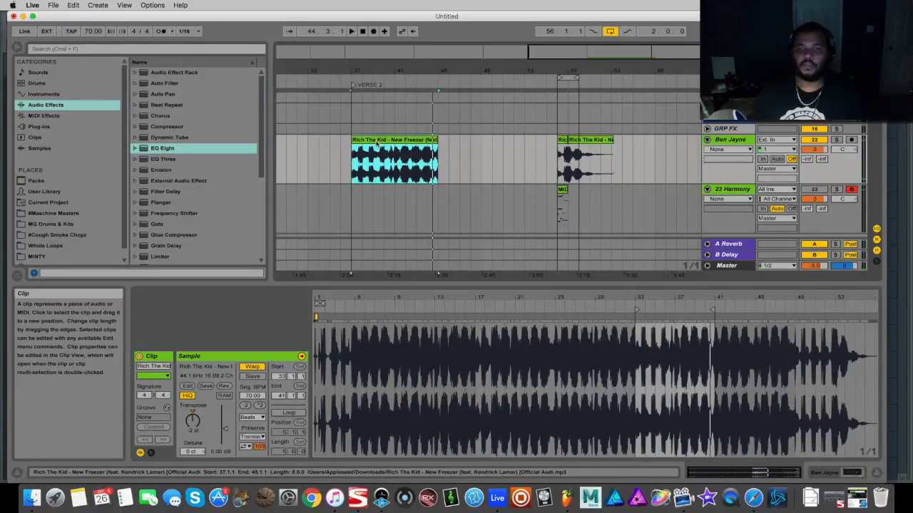
- Play the short audio sample and the harmony MIDI clip from bar 56
left_click_drag(597, 57, 646, 120)
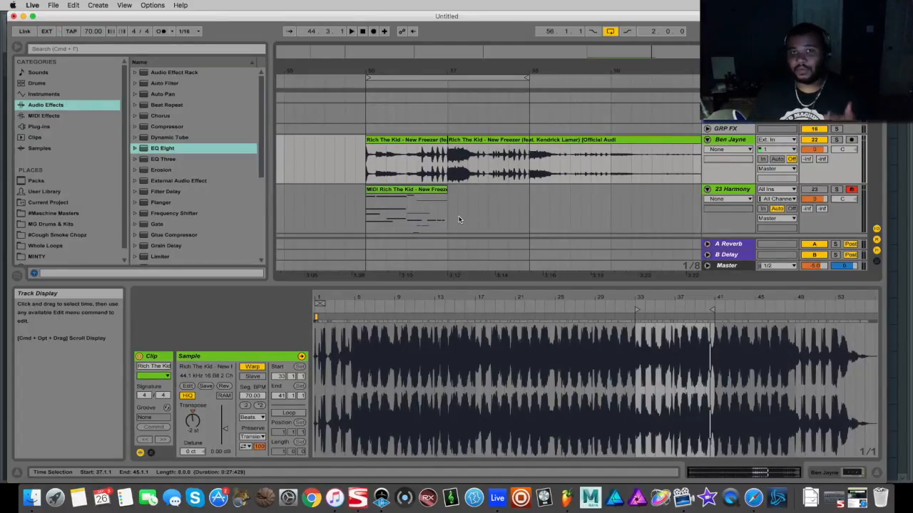
left_click(368, 205)
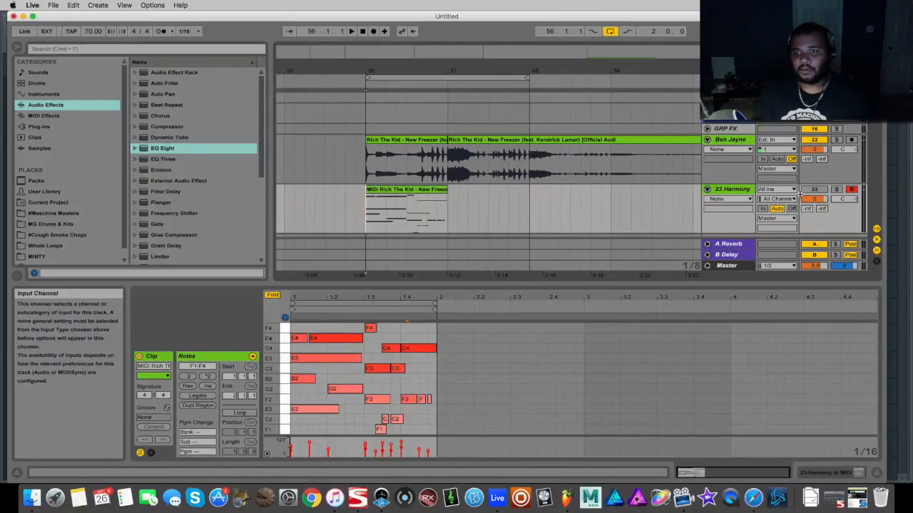
key("space")
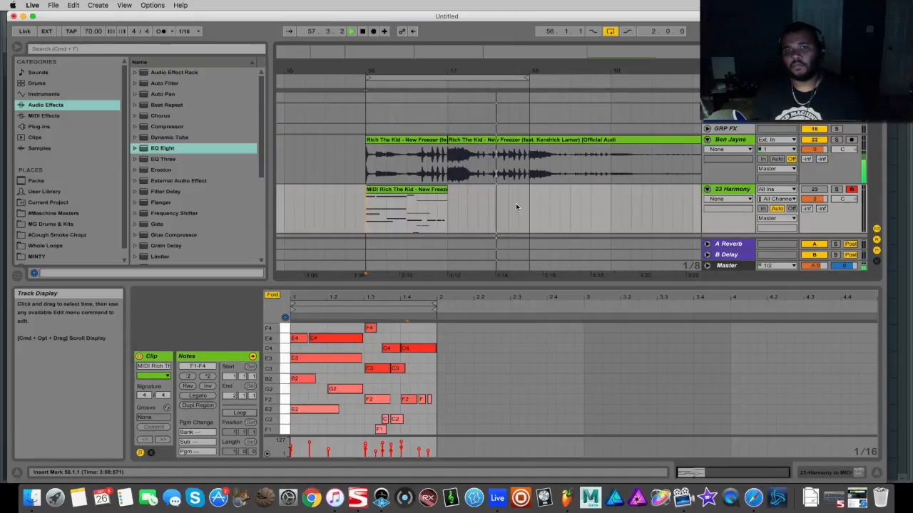
key("space")
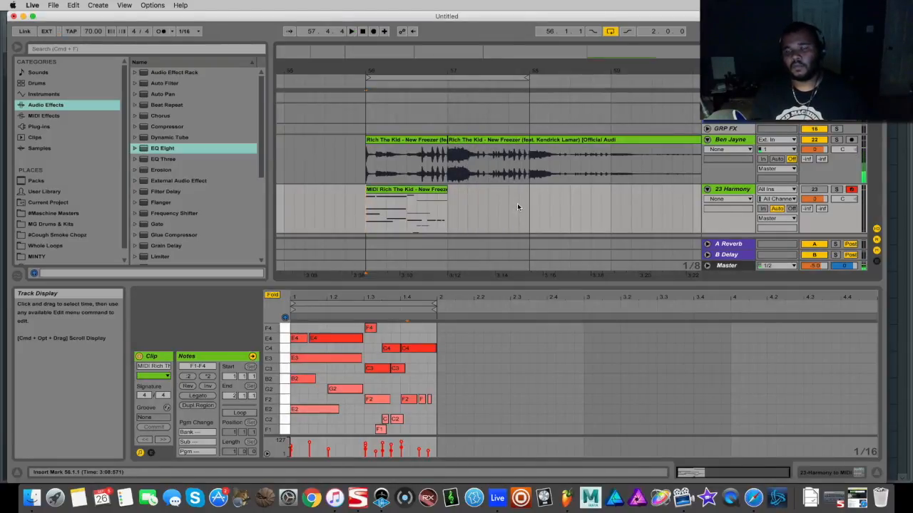
- Examine the MIDI conversion options for the audio clip at bar 56, including Convert Harmony to New MIDI Track
left_click(426, 140)
right_click(426, 141)
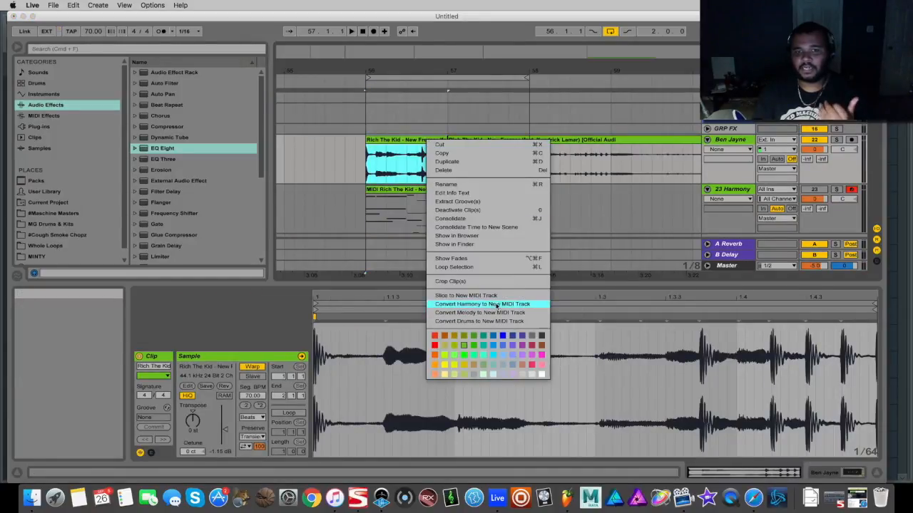
left_click(609, 243)
- Stretch the harmony MIDI clip to play at half tempo and export it to the Desktop as DOUBLE TIME
left_click(423, 190)
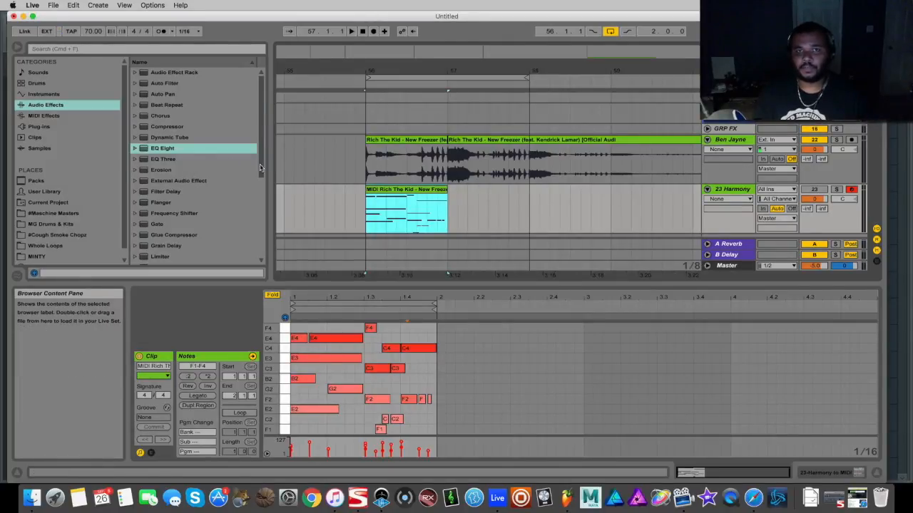
left_click(207, 378)
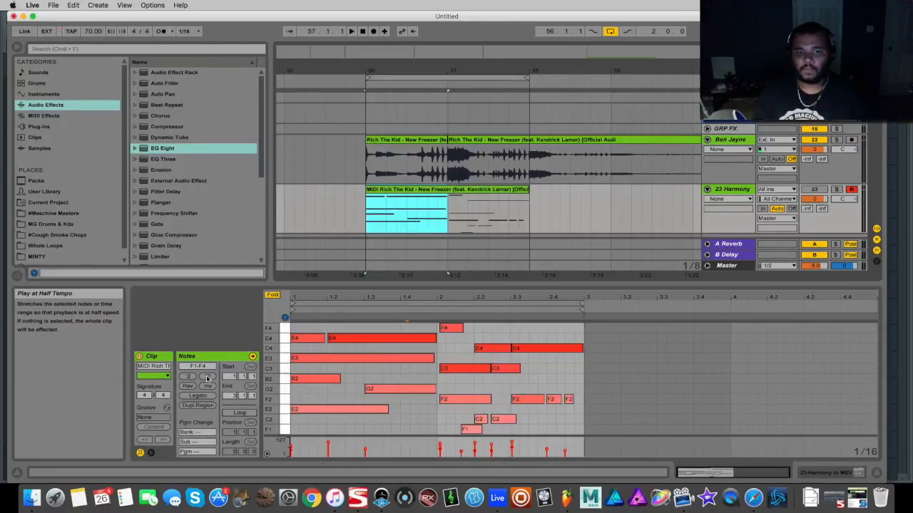
left_click(486, 193)
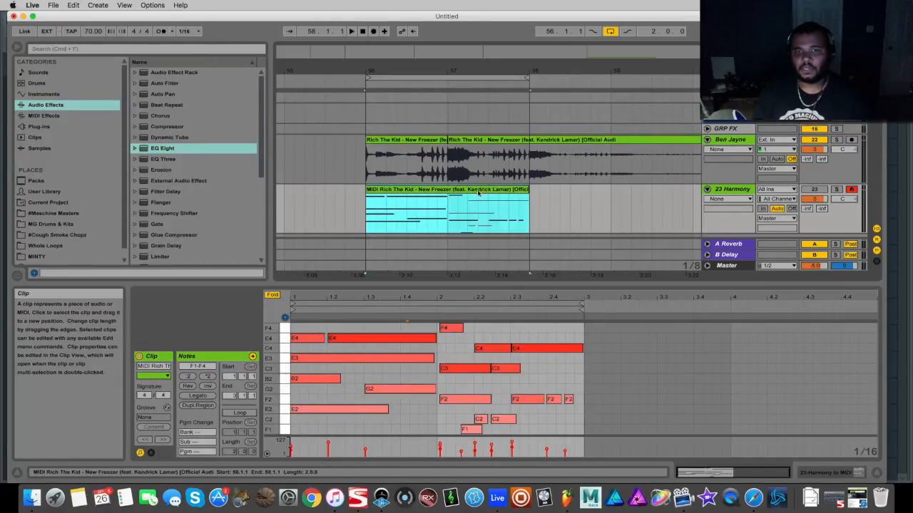
right_click(463, 192)
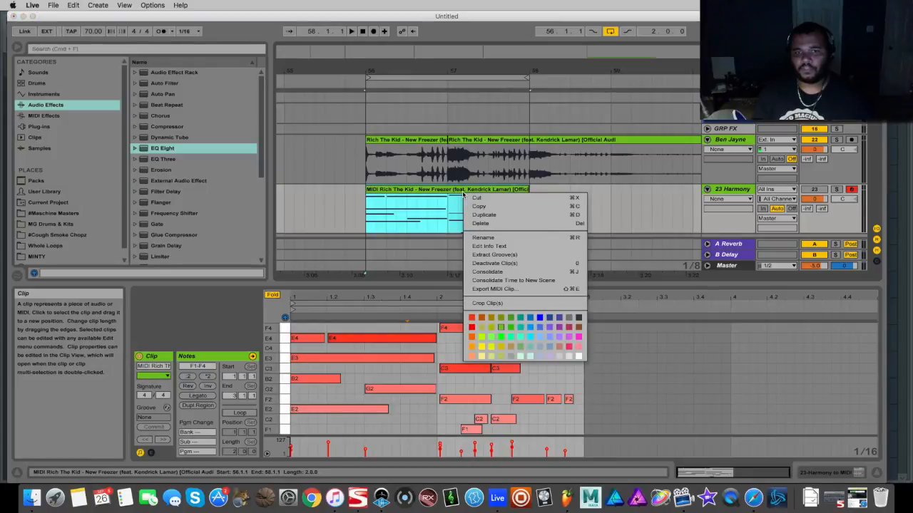
left_click(490, 289)
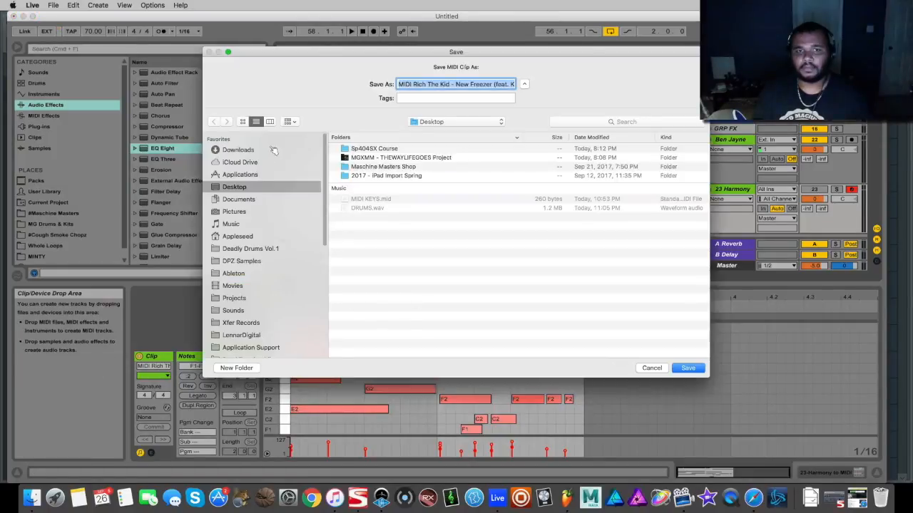
triple_click(455, 85)
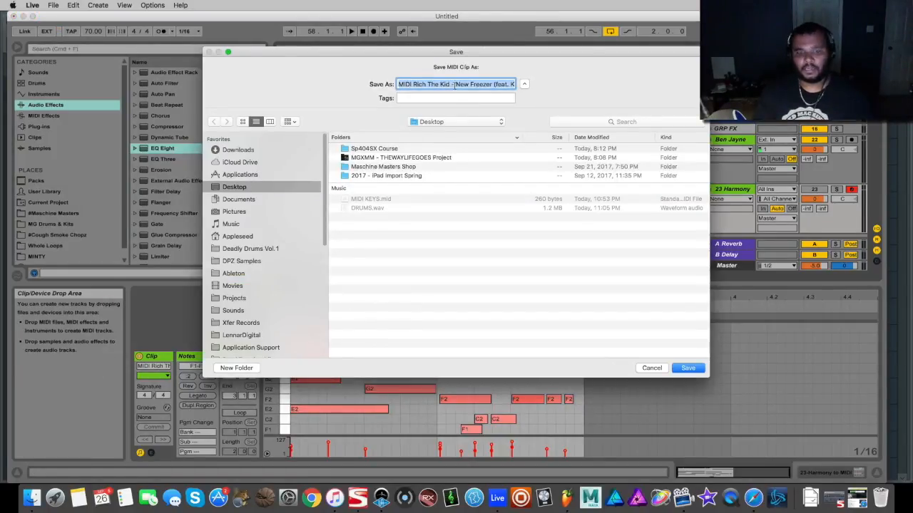
type("DOUBLE TIME")
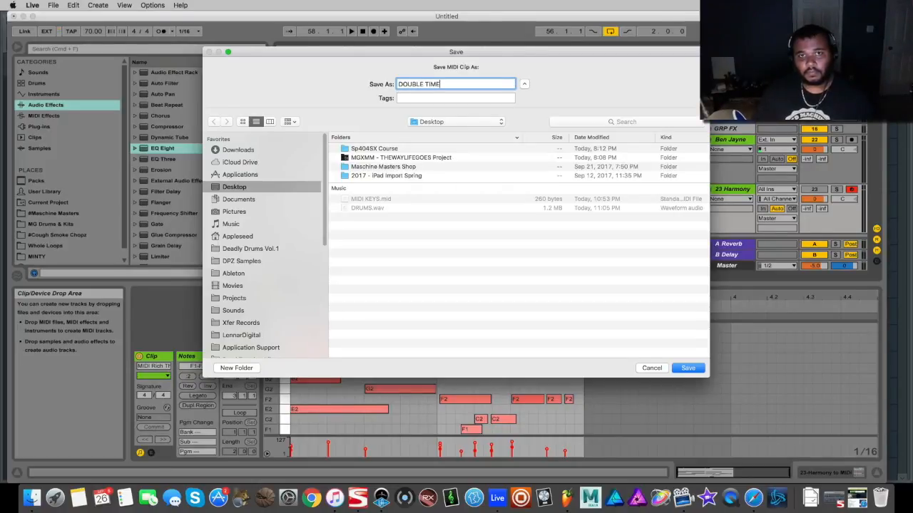
key("Return")
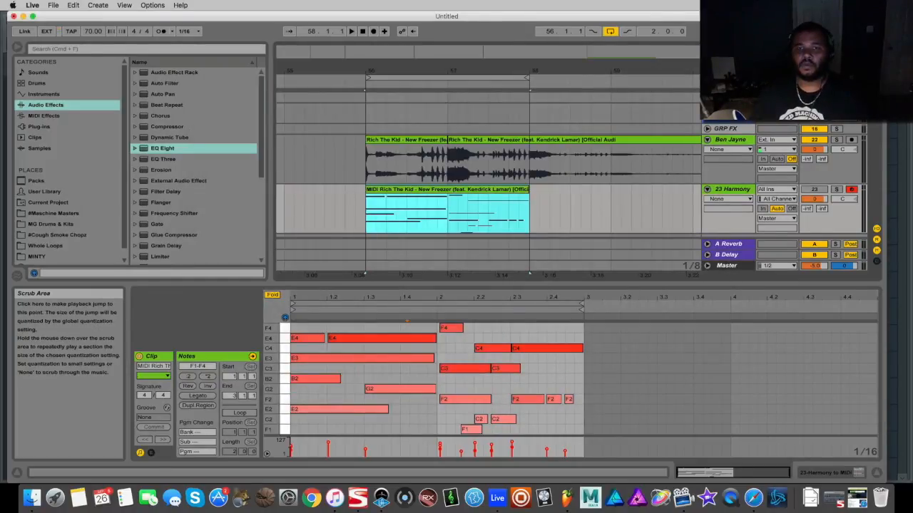
left_click_drag(529, 273, 499, 273)
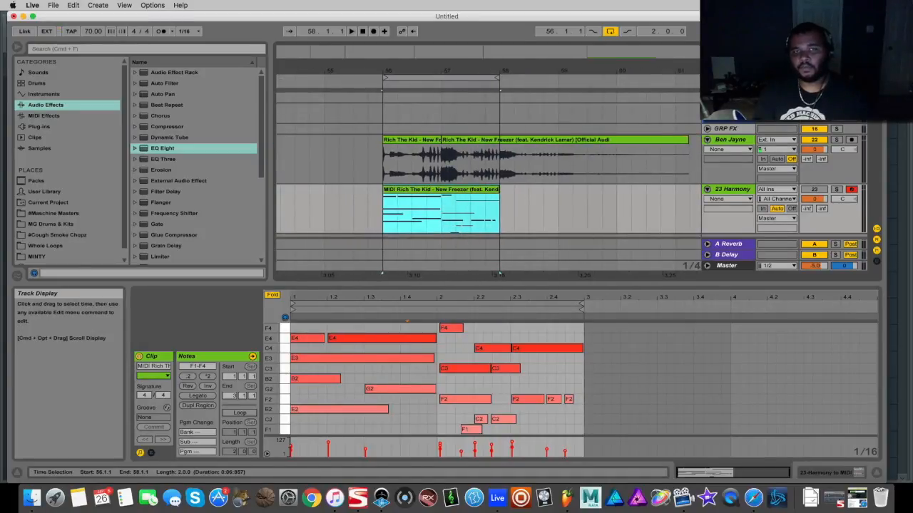
mouse_move(442, 77)
left_mouse_down()
mouse_move(428, 78)
mouse_move(443, 78)
left_mouse_up()
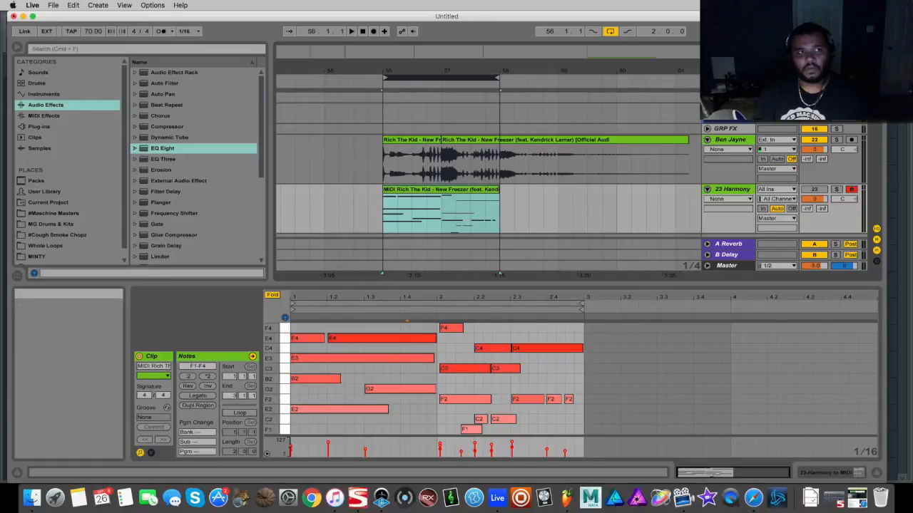
left_click(54, 5)
left_click(71, 88)
left_click(473, 38)
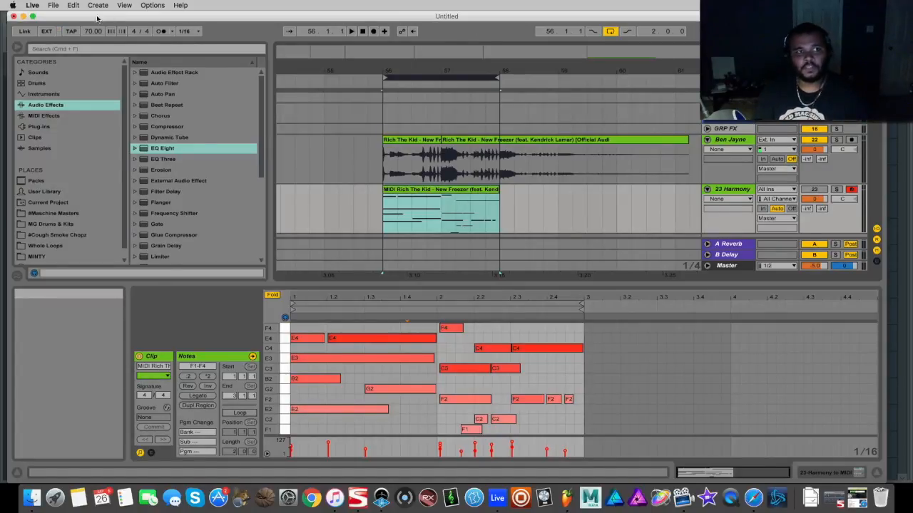
- Switch to FL Studio, move the Playlist window over the channel rack, and look through the pattern list
left_click(23, 17)
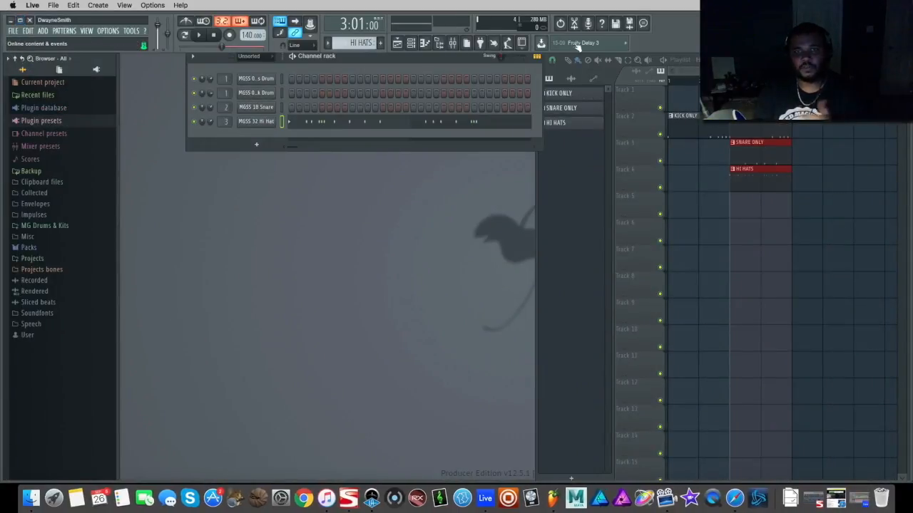
left_click_drag(681, 60, 614, 52)
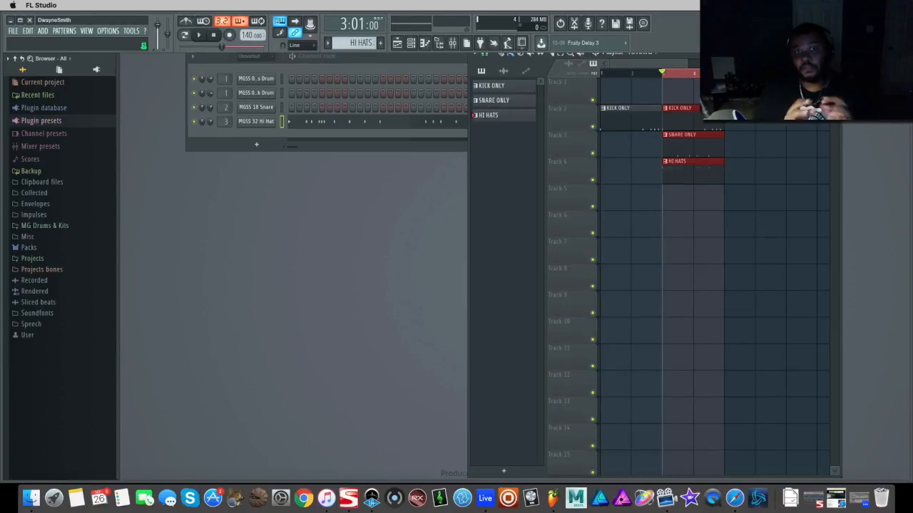
left_click(330, 43)
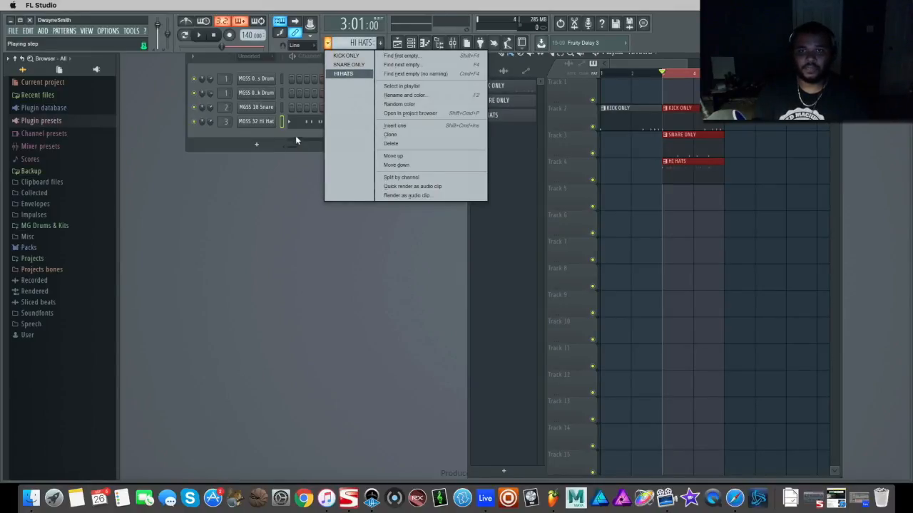
left_click(296, 137)
- Select bars 1 to 4 in the Playlist and play the drum arrangement from the start
left_click_drag(667, 76, 602, 74)
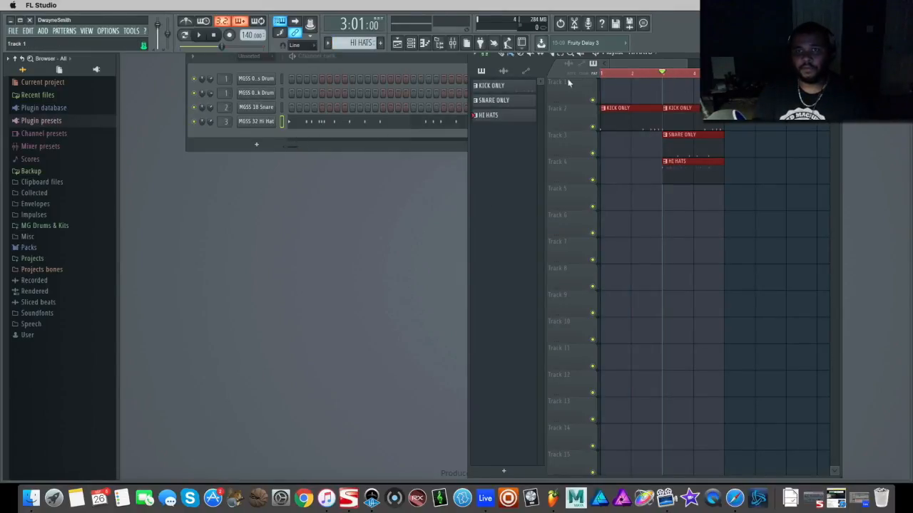
left_click(216, 35)
left_click(202, 36)
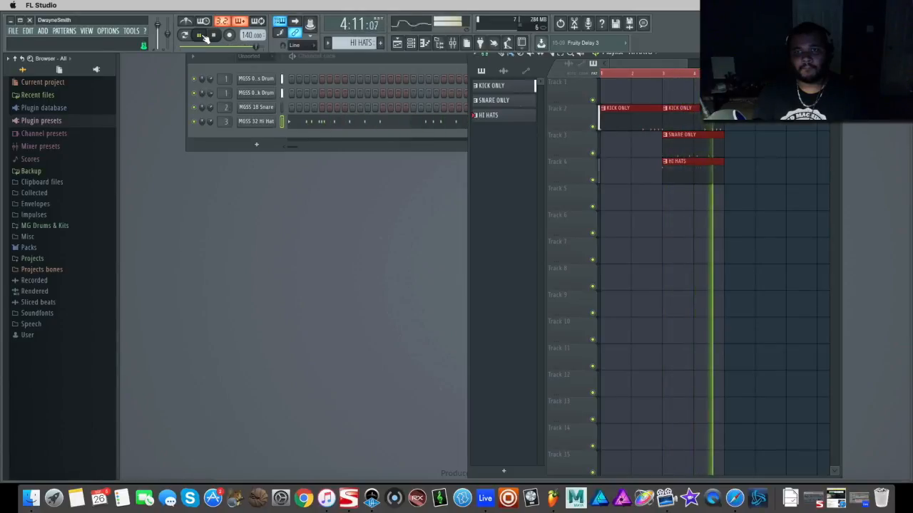
key("space")
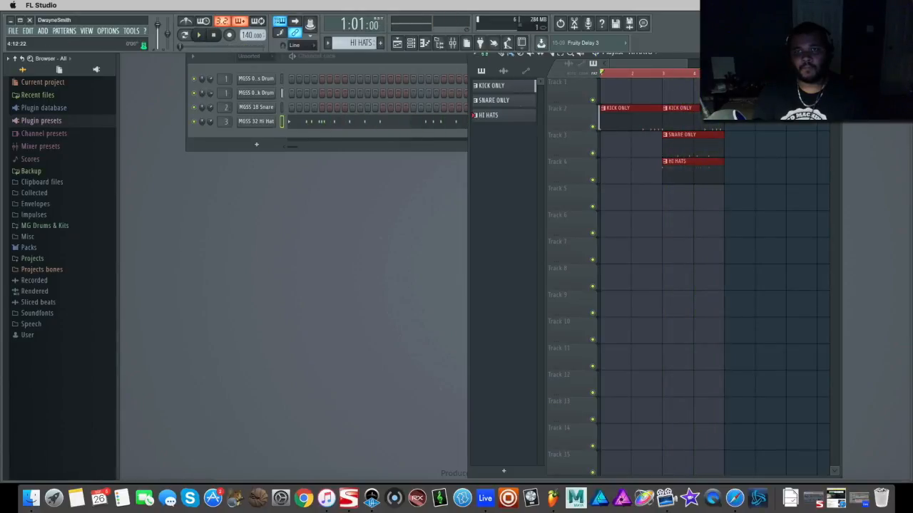
- Play only bars 3 and 4 of the Playlist and open the MGSS 32 Hi Hat channel in the piano roll
right_click(664, 76)
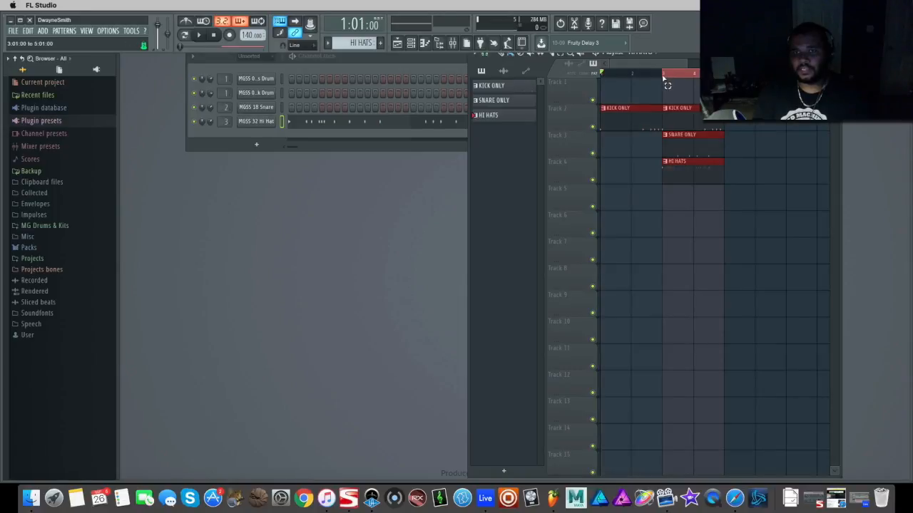
key("space")
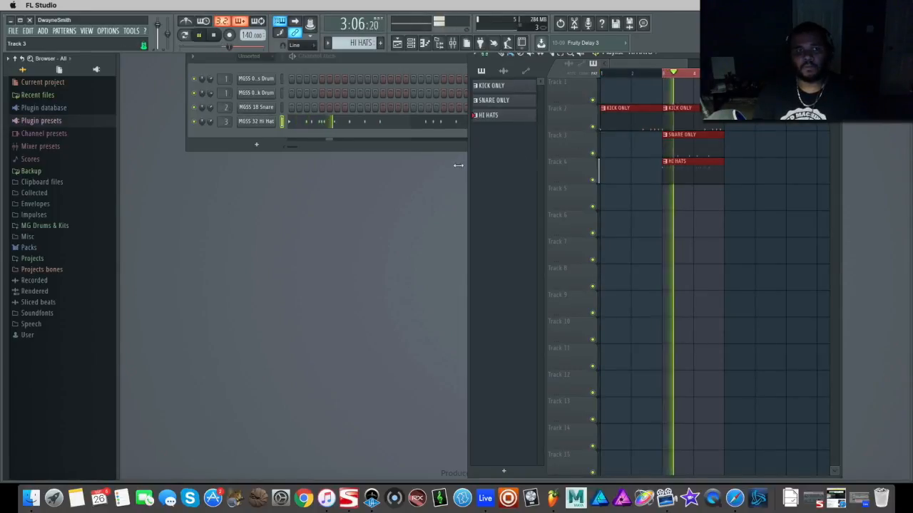
left_click(341, 122)
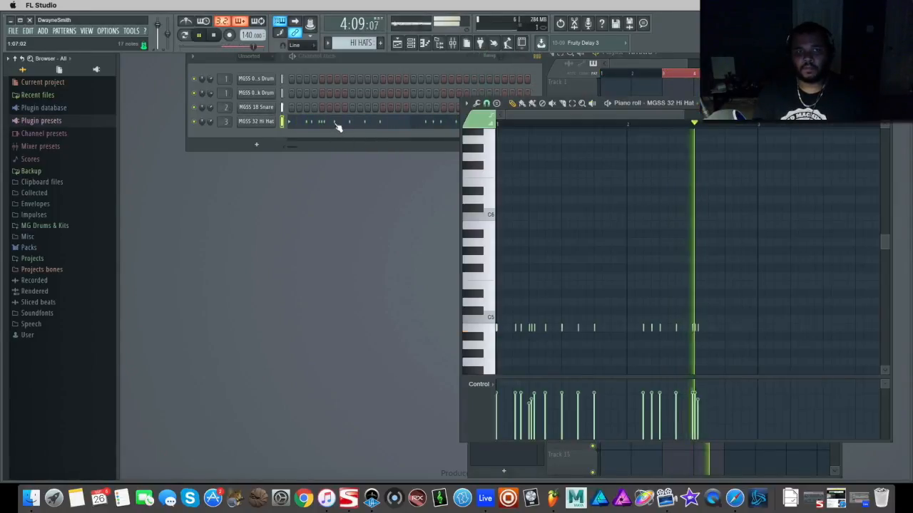
left_click_drag(686, 116, 634, 126)
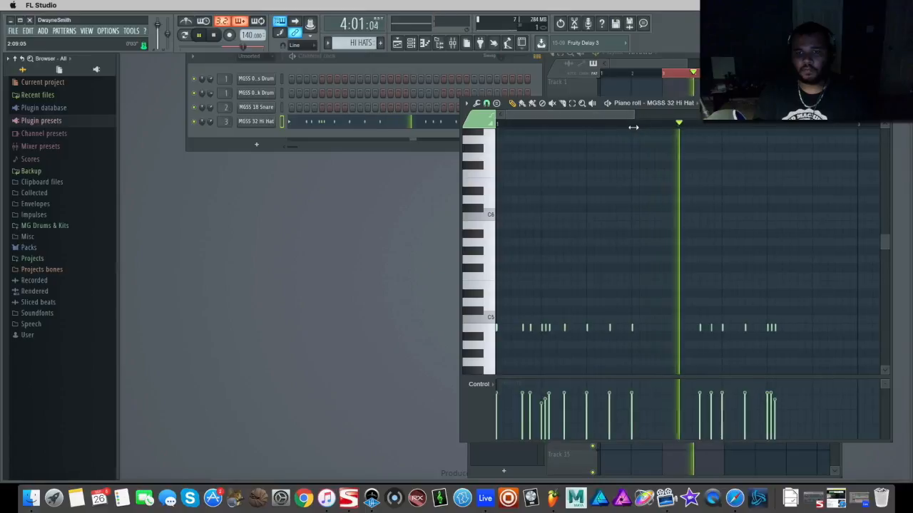
key("space")
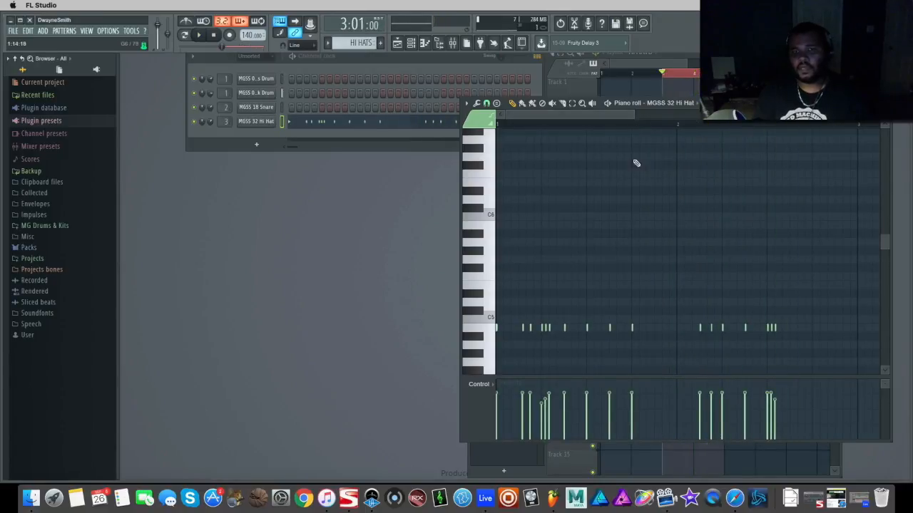
- Try a 1/3 beat snap for the hi-hat piano roll
left_click(487, 104)
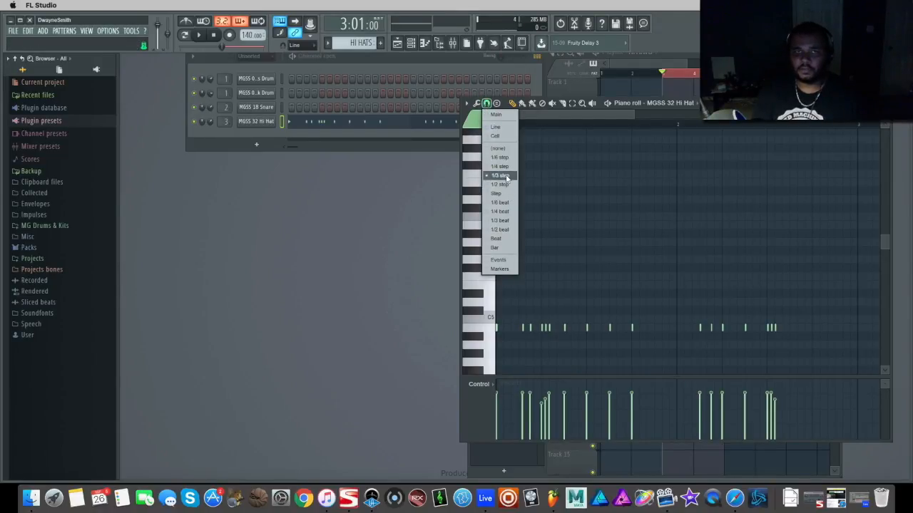
left_click(500, 221)
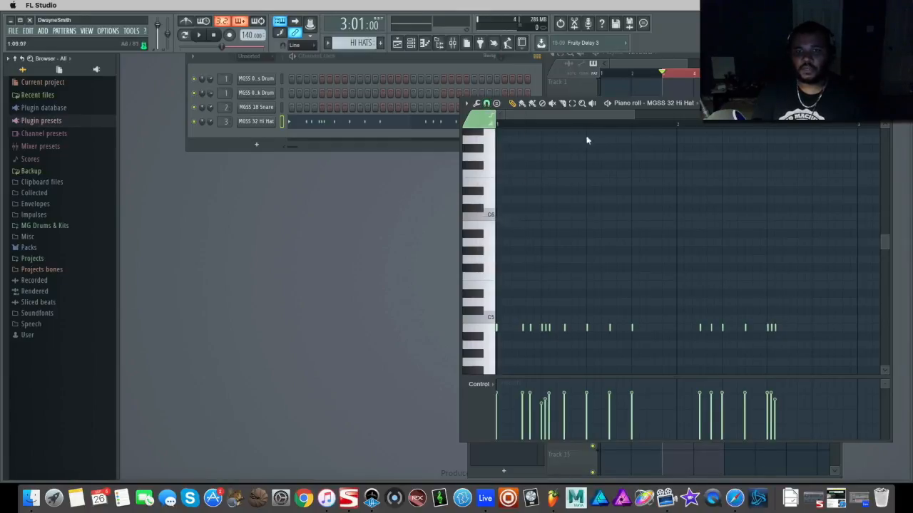
- Set the hi-hat piano roll's snap to 1/3 step
left_click_drag(635, 112, 546, 112)
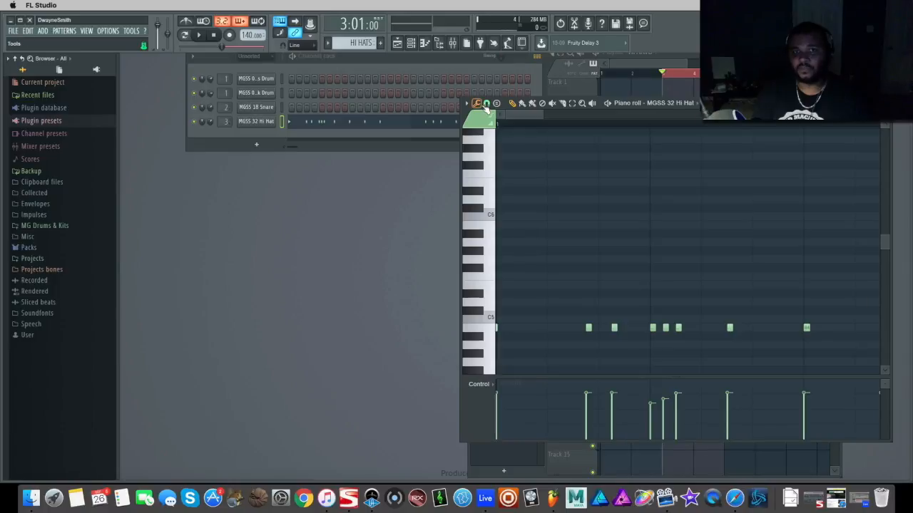
left_click(487, 105)
left_click(504, 177)
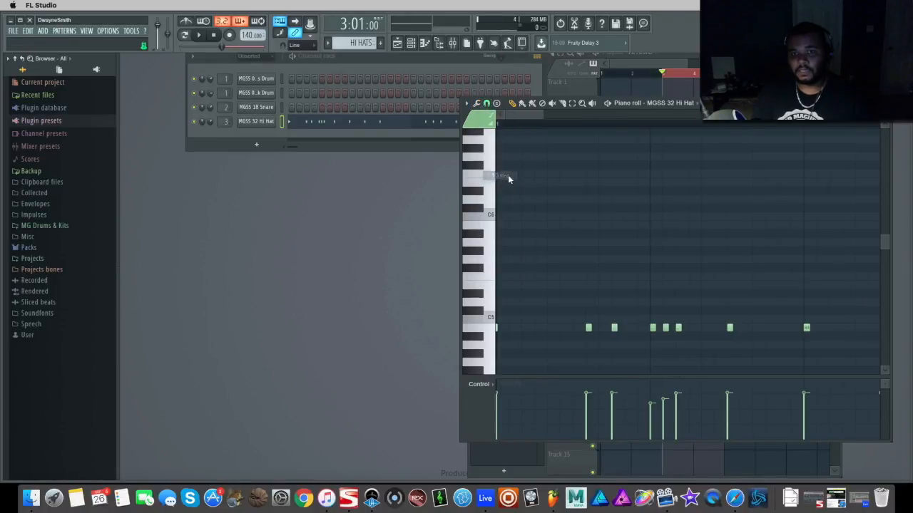
- Close the hi-hat piano roll and add the DRUMS audio file from the desktop to Track 5 at bar 1
left_click_drag(541, 116, 604, 120)
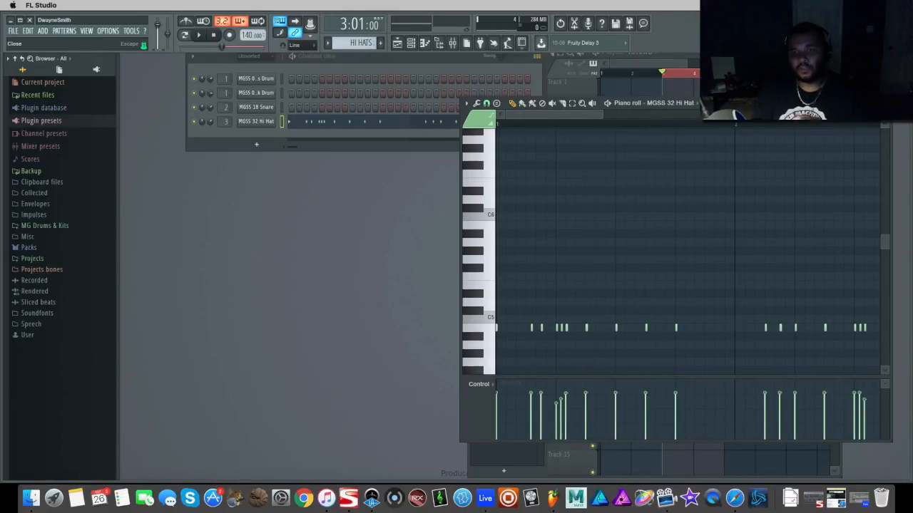
key("Escape")
left_click_drag(764, 20, 668, 9)
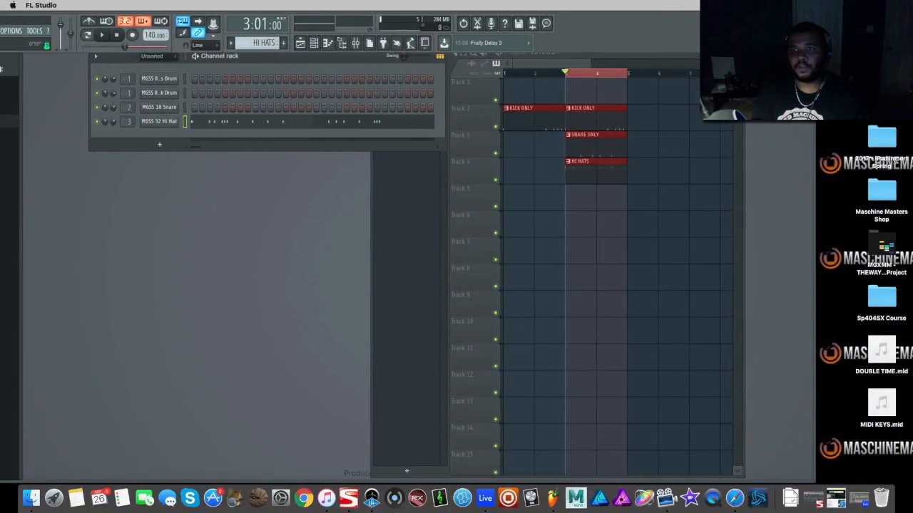
left_click_drag(728, 107, 518, 202)
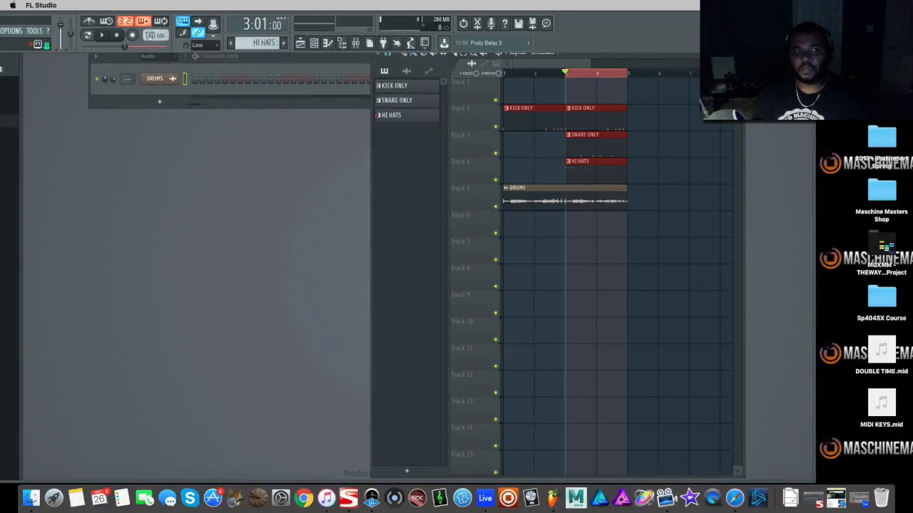
left_click_drag(294, 21, 391, 21)
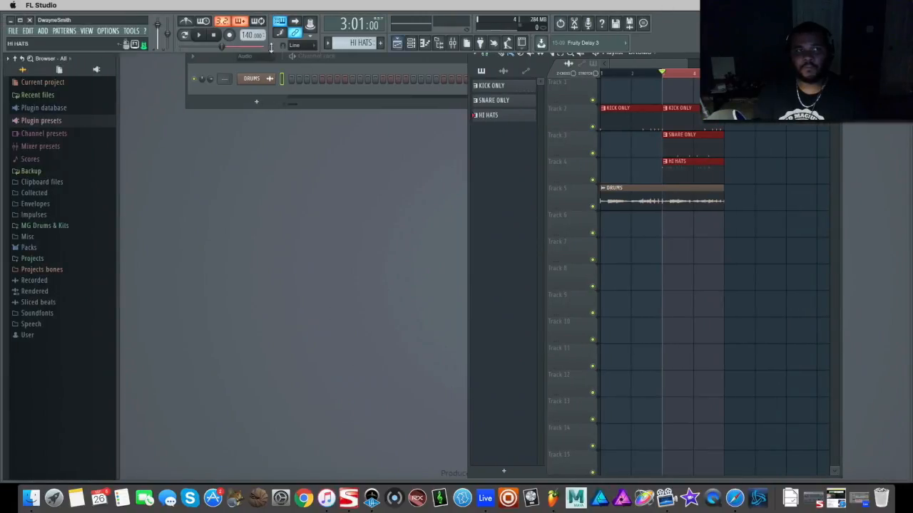
- Play bars 3 and 4 with the DRUMS clip and mute the MGSS 32 Hi Hat channel
left_click(202, 37)
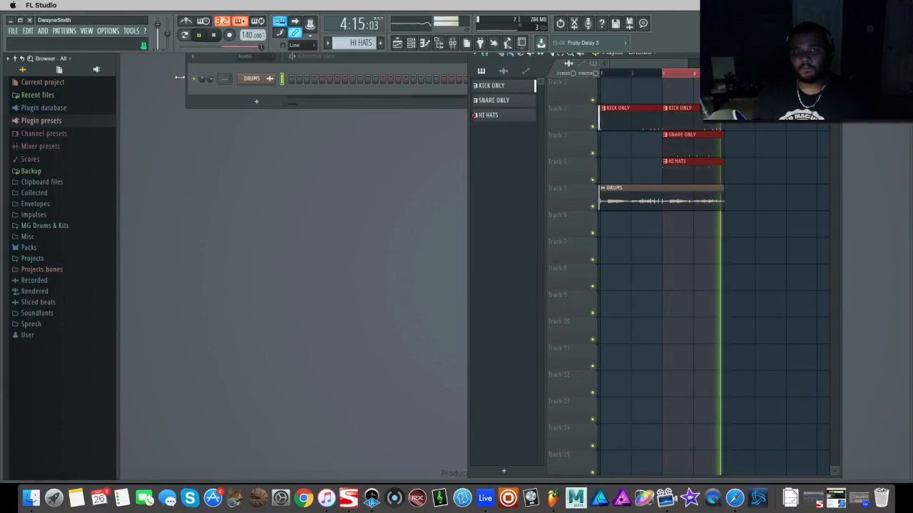
double_click(688, 161)
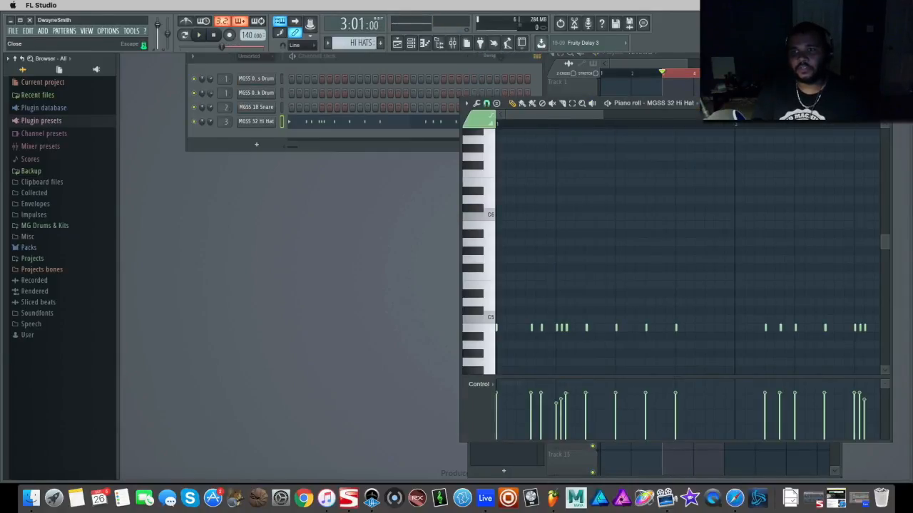
left_click(885, 103)
left_click(194, 122)
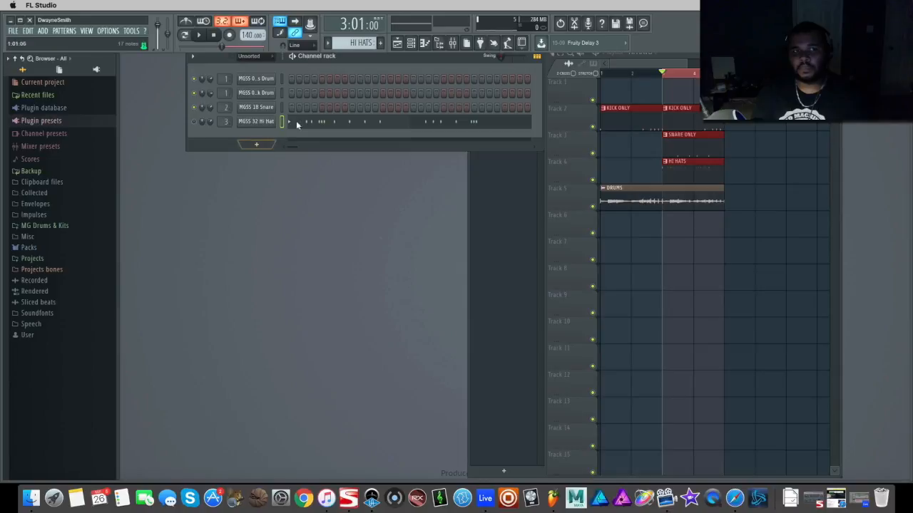
- Open the hi-hat pattern in the piano roll and follow its notes while bars 3 and 4 play
left_click(288, 123)
left_click_drag(604, 115, 594, 108)
key("space")
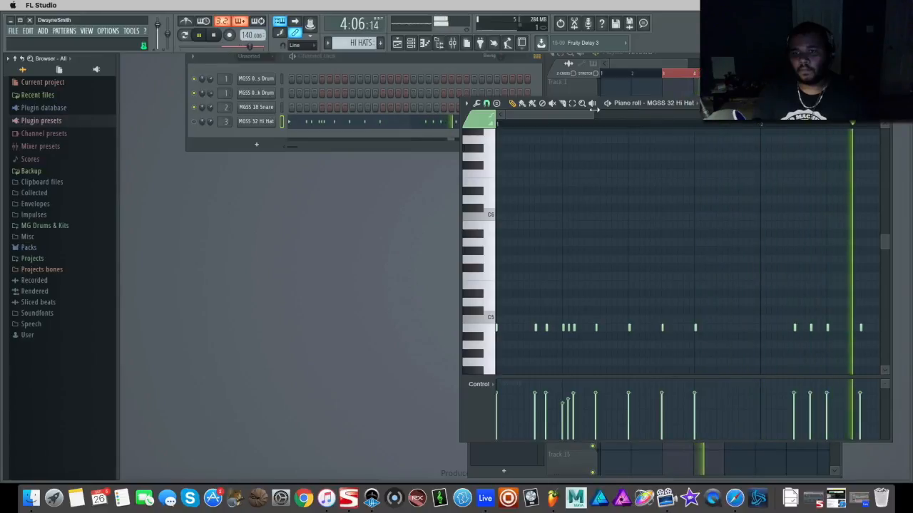
left_click_drag(596, 116, 681, 122)
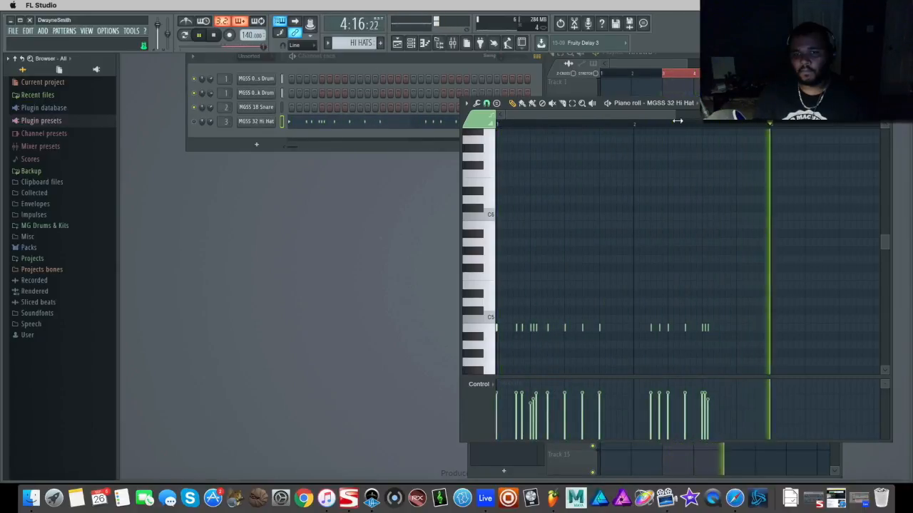
key("space")
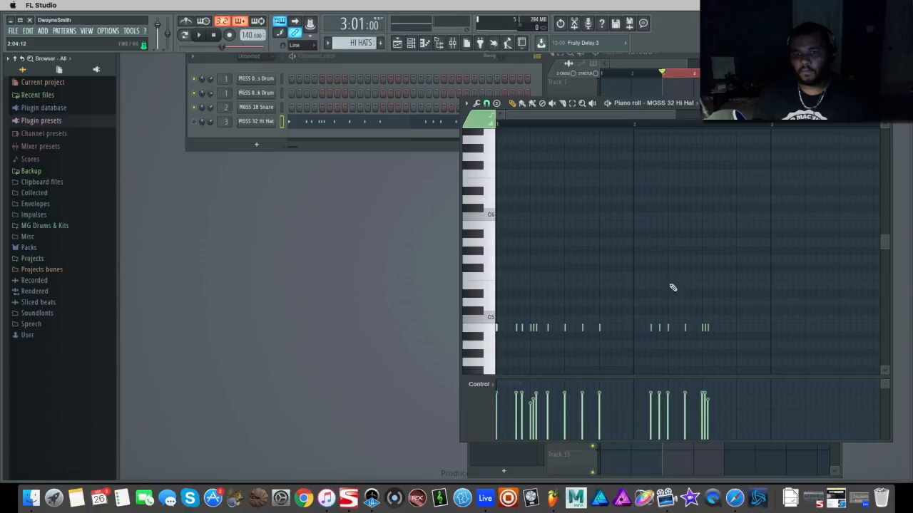
- Delete the hi-hat notes at the start of bar 1 and in the middle of beat 3, and play the loop
right_click(581, 328)
right_click(497, 328)
key("space")
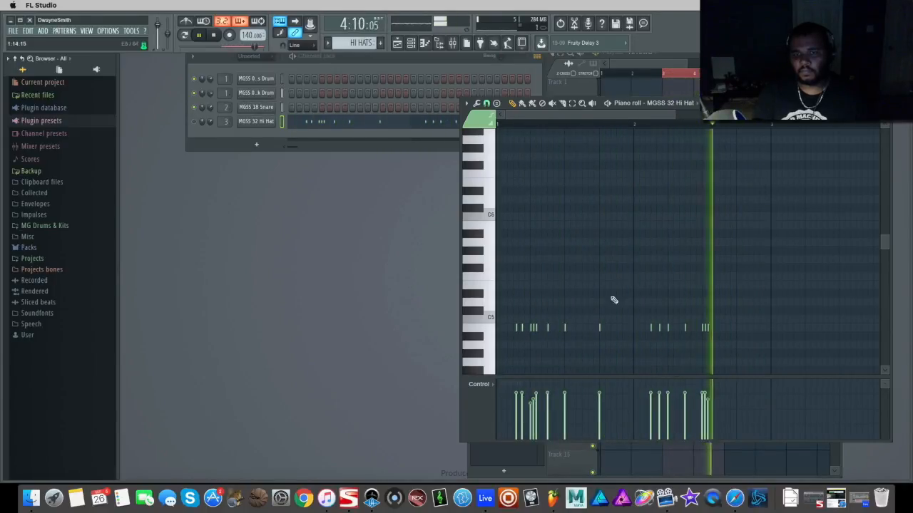
- Try an extra hi-hat note near the end of bar 1, following the bar's last note
left_click(616, 328)
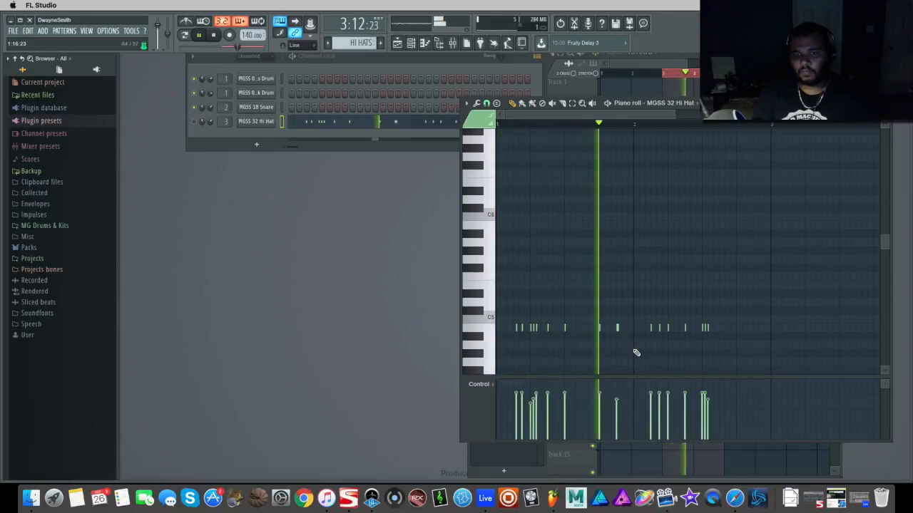
key("space")
right_click(618, 327)
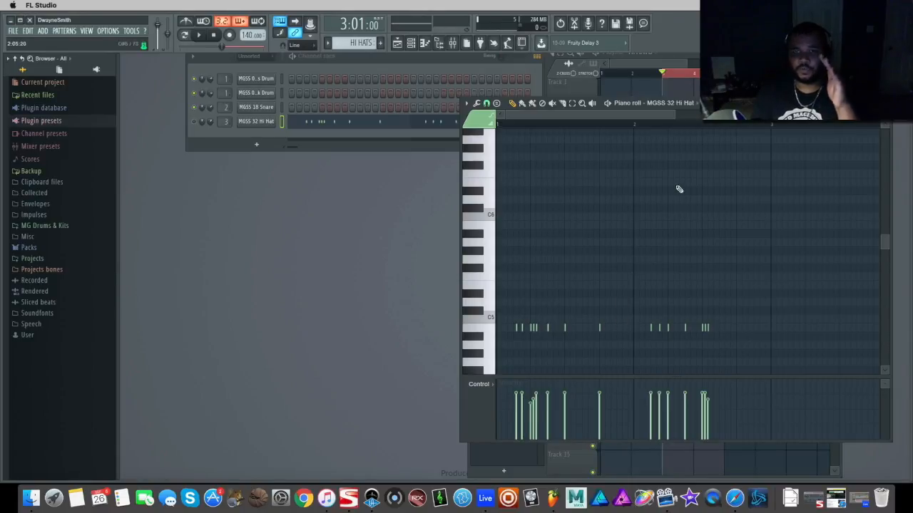
- Unmute the MGSS 32 Hi Hat channel, silence the DRUMS audio channel and play bars 3 and 4 for comparison
left_click(200, 128)
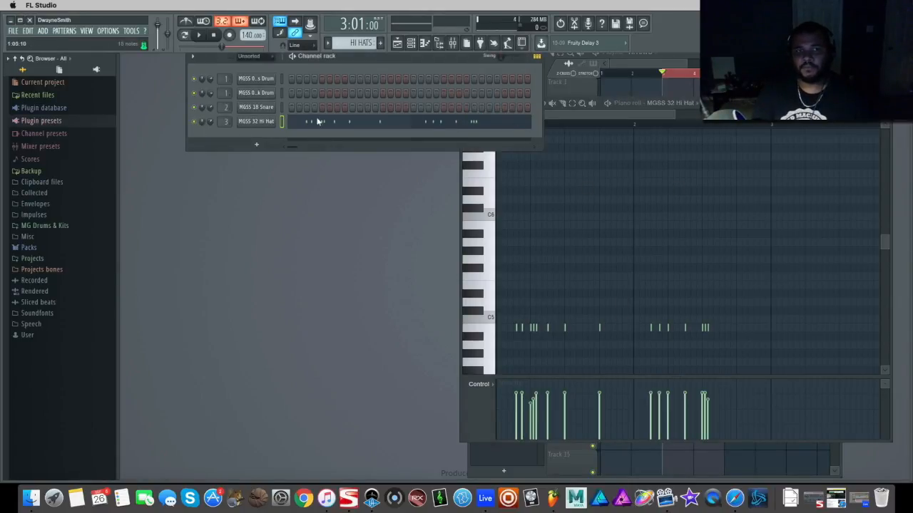
left_click(267, 58)
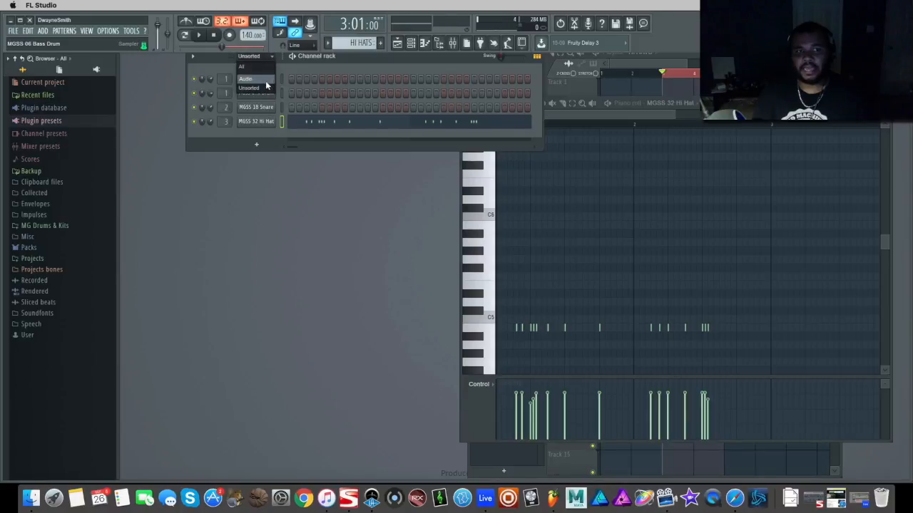
left_click(265, 80)
key("space")
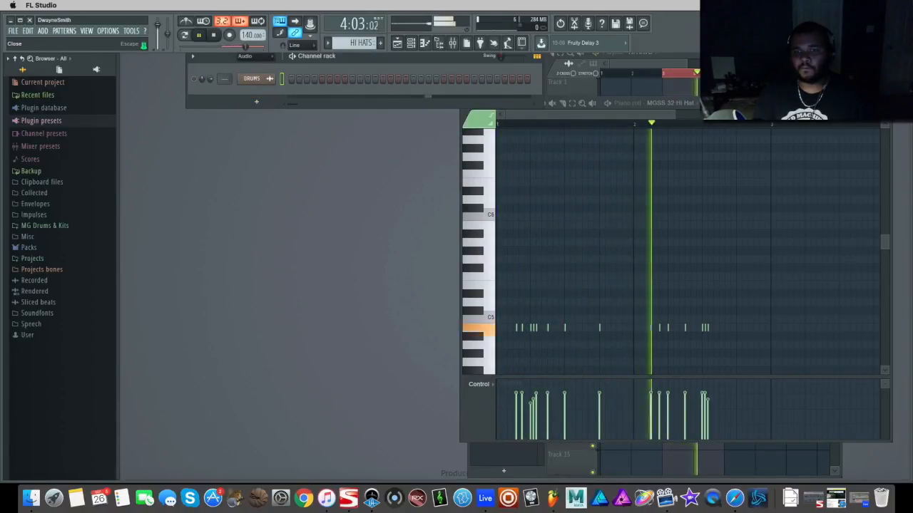
key("space")
left_click(885, 104)
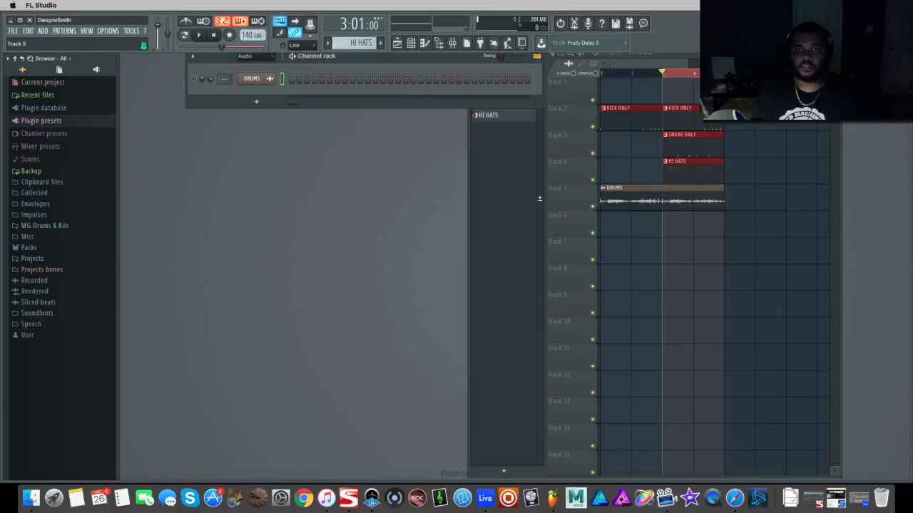
- Create a new pattern named CHORDS
left_click(382, 43)
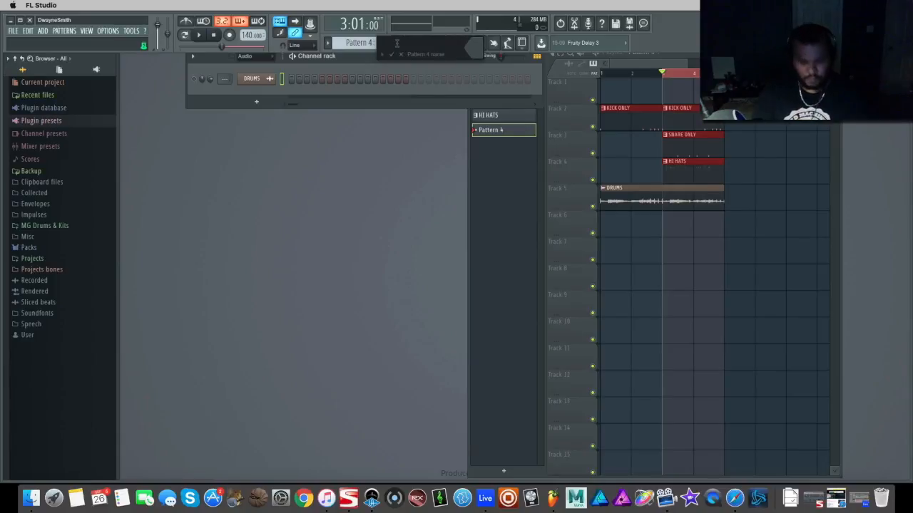
type("CHORDS")
key("Return")
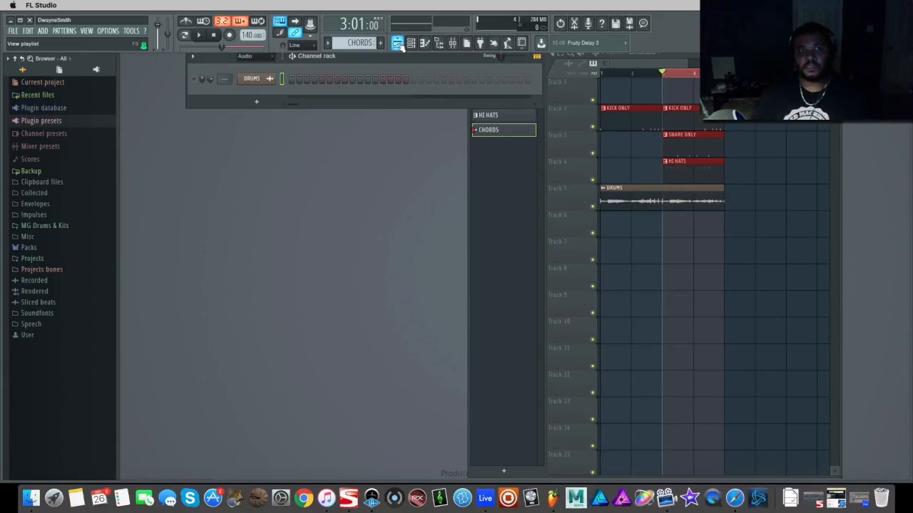
- Show the Unsorted channels and insert a MIDI Out channel above the first bass drum channel
left_click(272, 59)
left_click(258, 80)
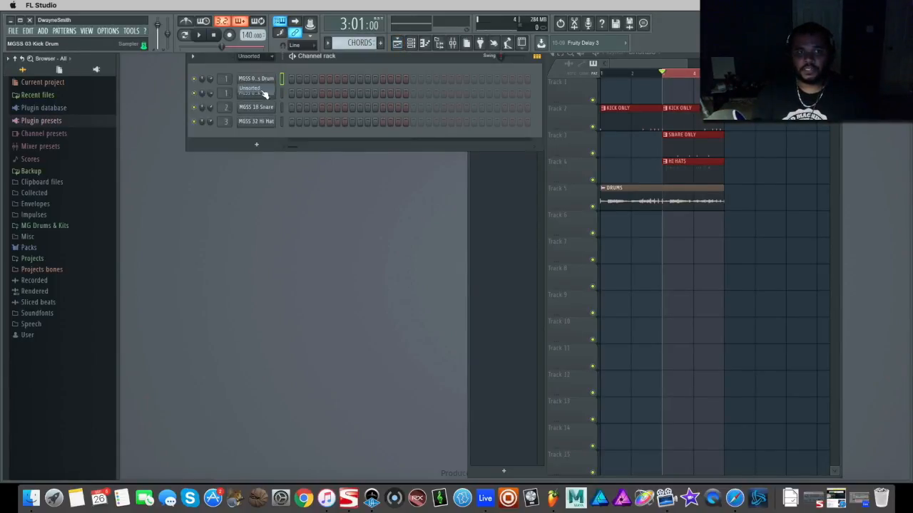
right_click(258, 79)
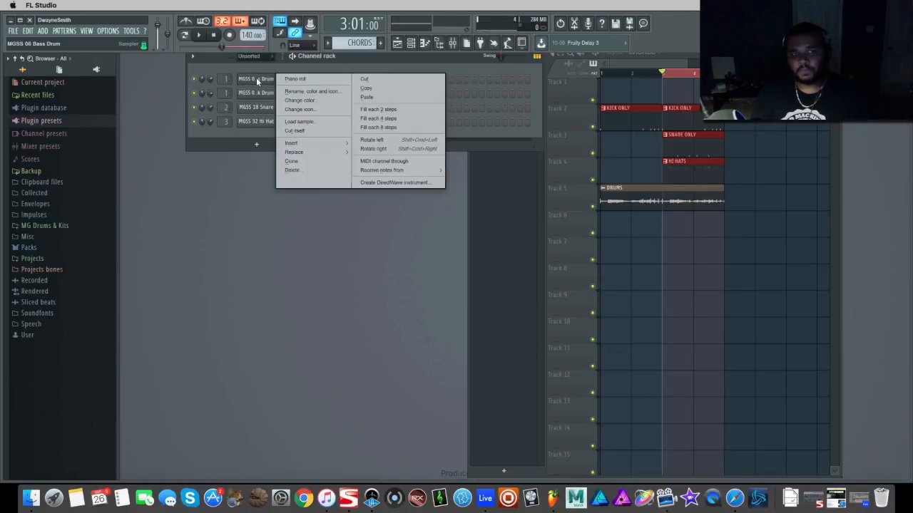
mouse_move(320, 147)
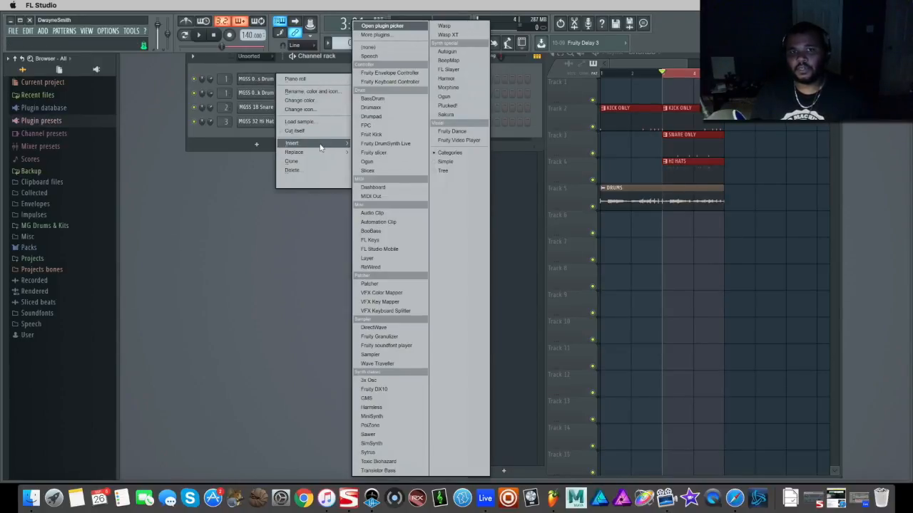
left_click(371, 196)
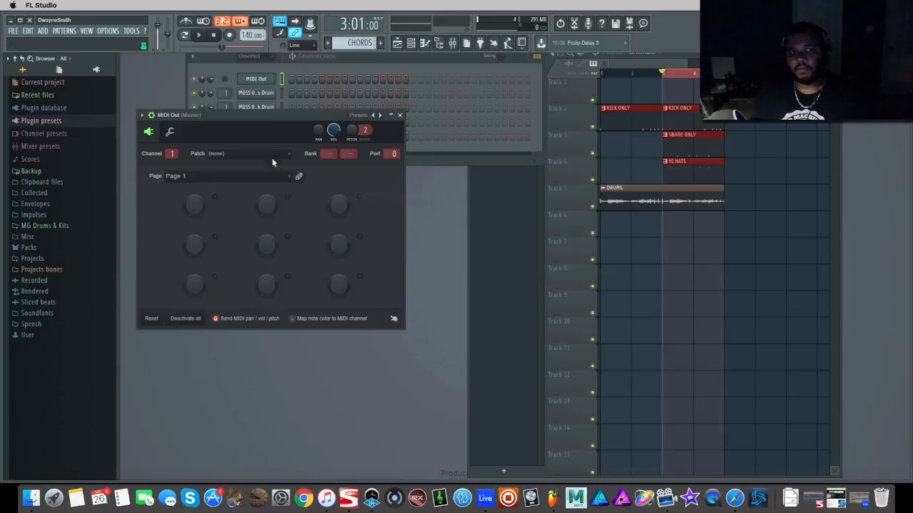
left_click_drag(304, 110, 348, 147)
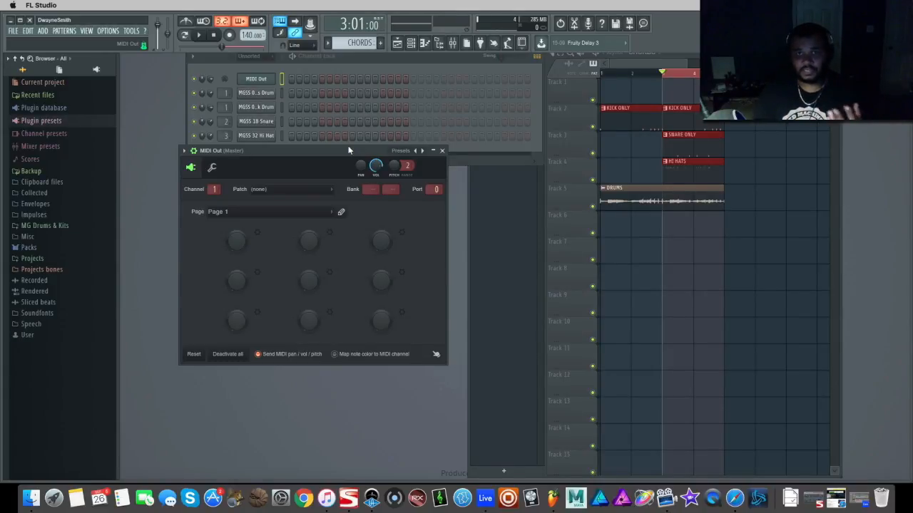
left_click(442, 152)
- Import DOUBLE TIME.mid from the desktop into the MIDI Out channel's piano roll
right_click(254, 78)
left_click(296, 81)
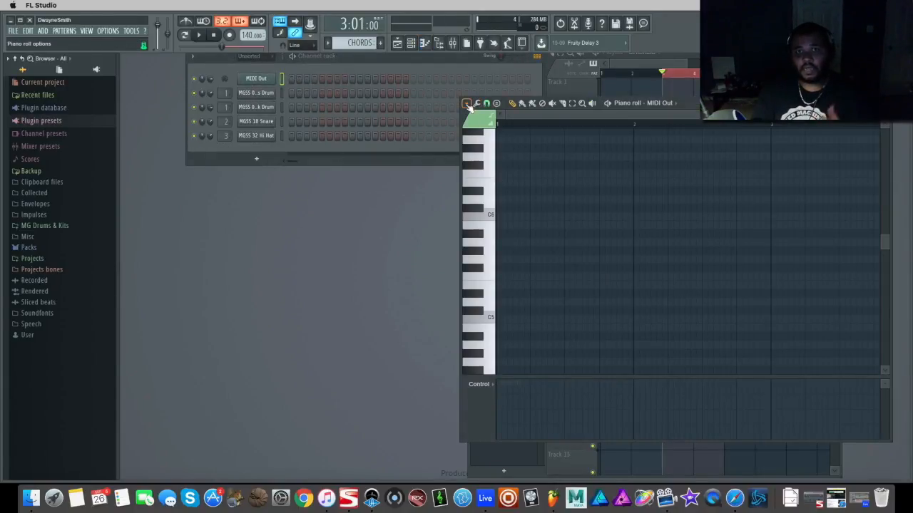
left_click(466, 104)
mouse_move(499, 119)
left_click(556, 136)
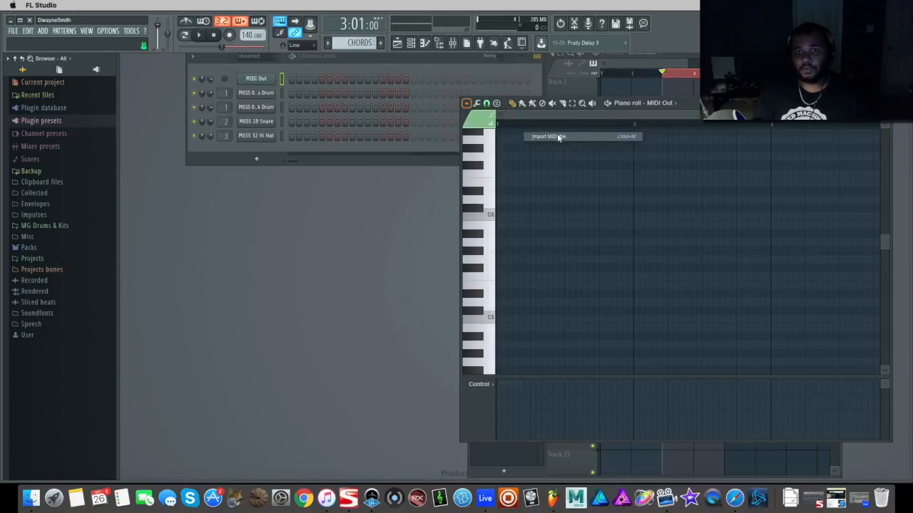
left_click(470, 181)
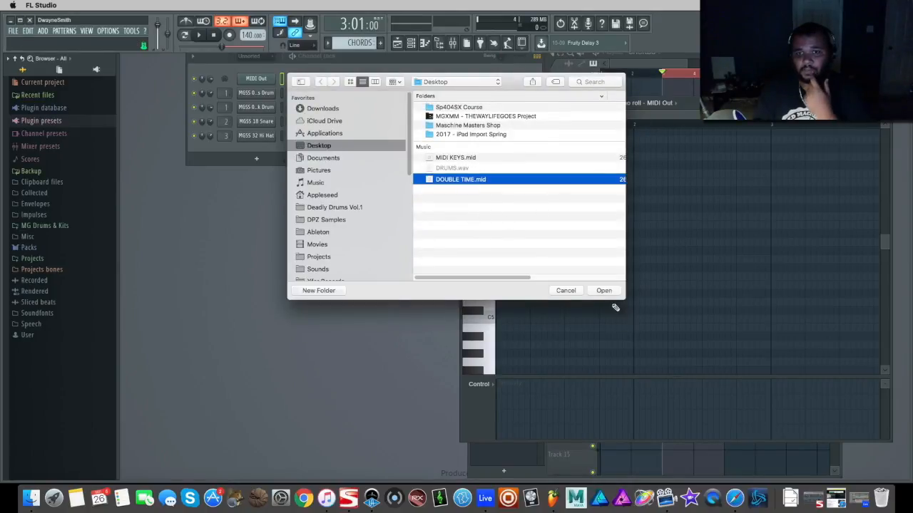
left_click(603, 290)
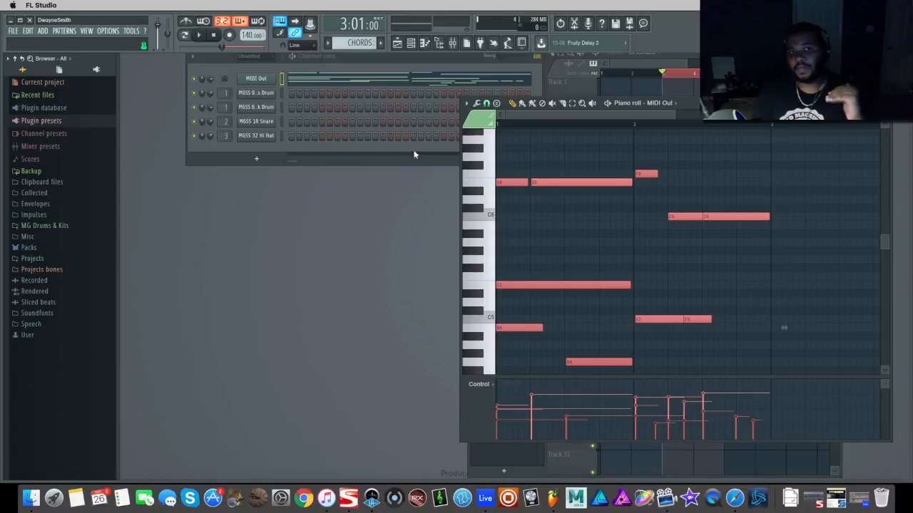
left_click(885, 103)
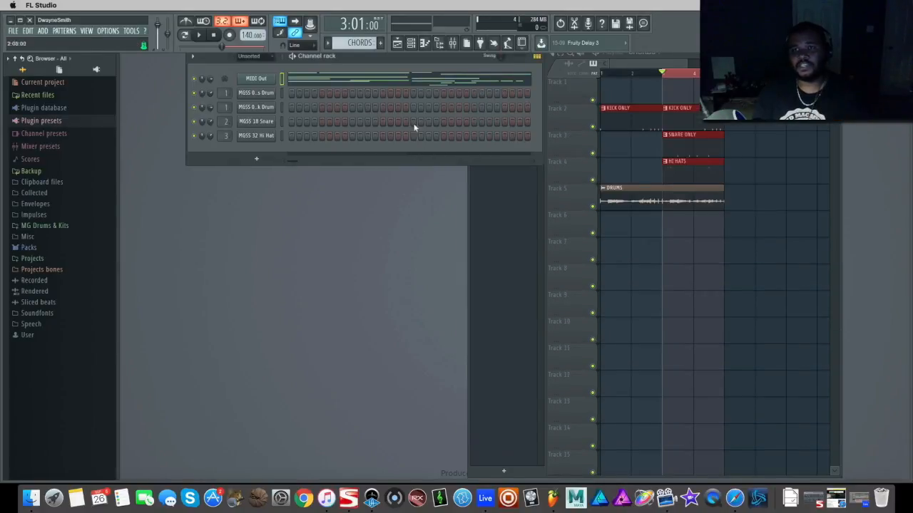
- Insert a Sakura instrument channel above the MIDI Out channel
right_click(275, 77)
mouse_move(314, 137)
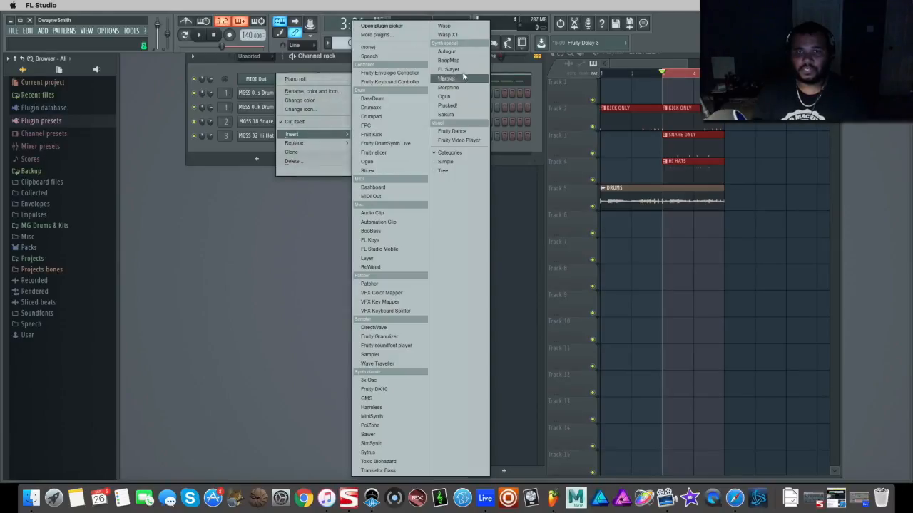
left_click(445, 114)
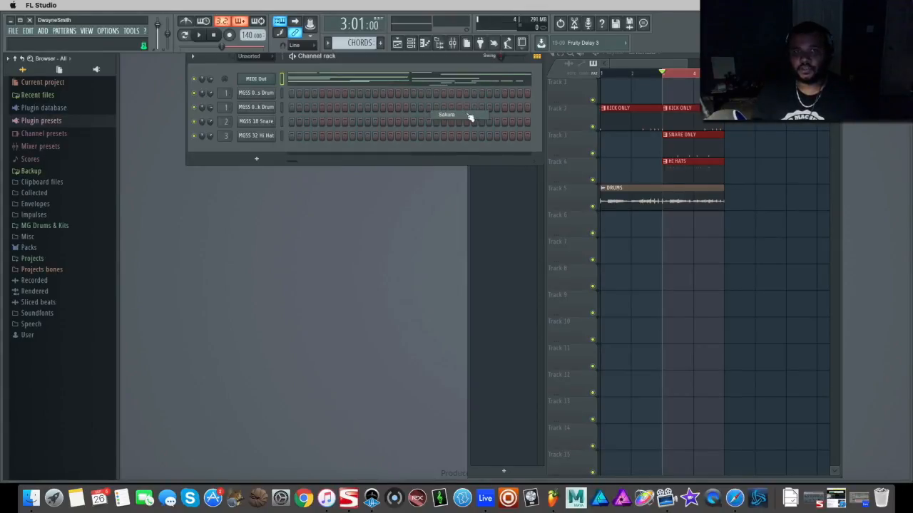
- Open the Sakura channel's piano roll and look over the ghost notes of the imported MIDI
right_click(257, 78)
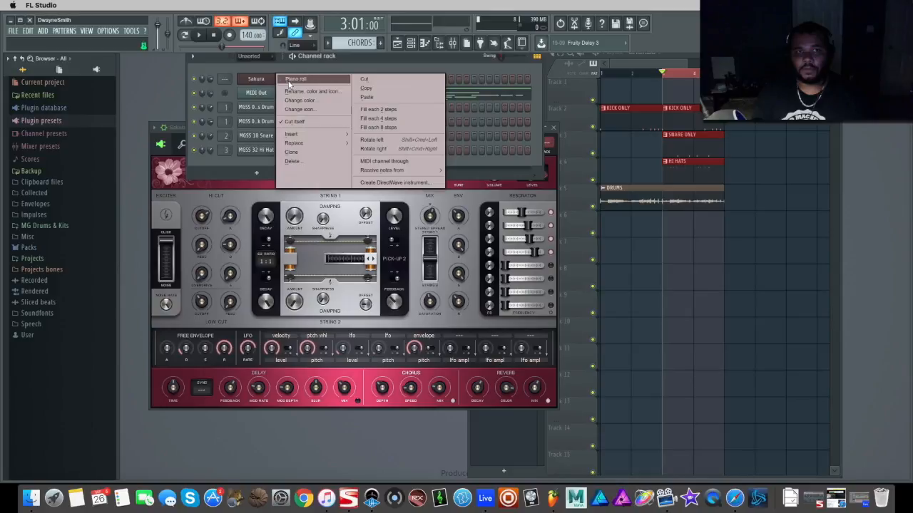
left_click(293, 82)
scroll(597, 242, "down", 5)
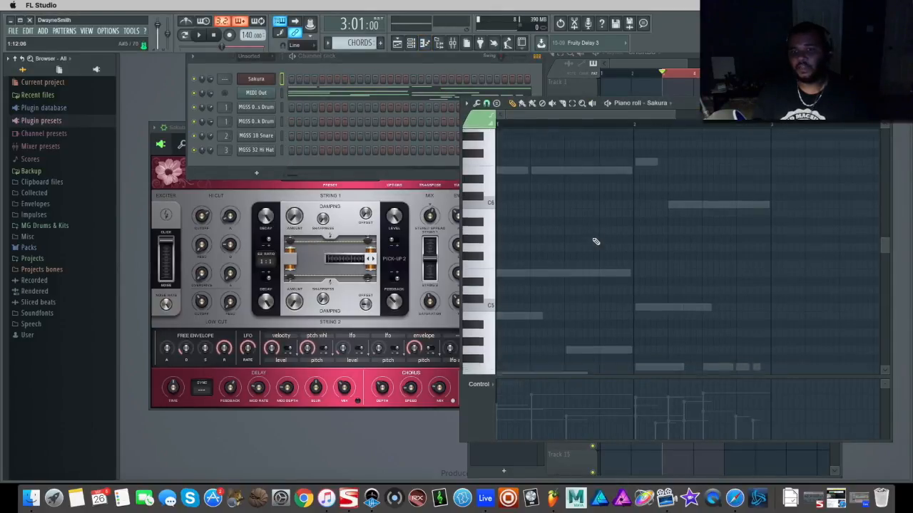
scroll(599, 229, "down", 2)
scroll(599, 229, "up", 8)
scroll(599, 229, "down", 2)
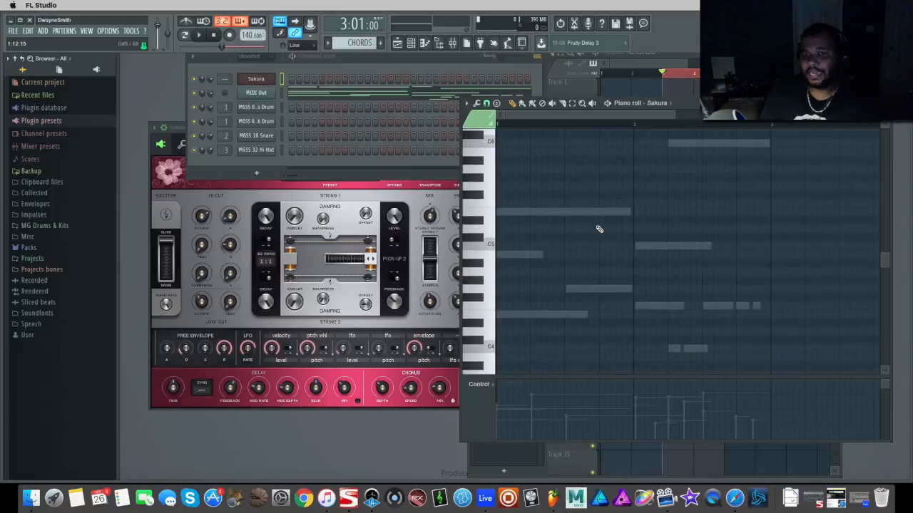
- Check the Ghost channels option among the piano roll helpers and review the full range of ghosted chord notes
left_click(465, 104)
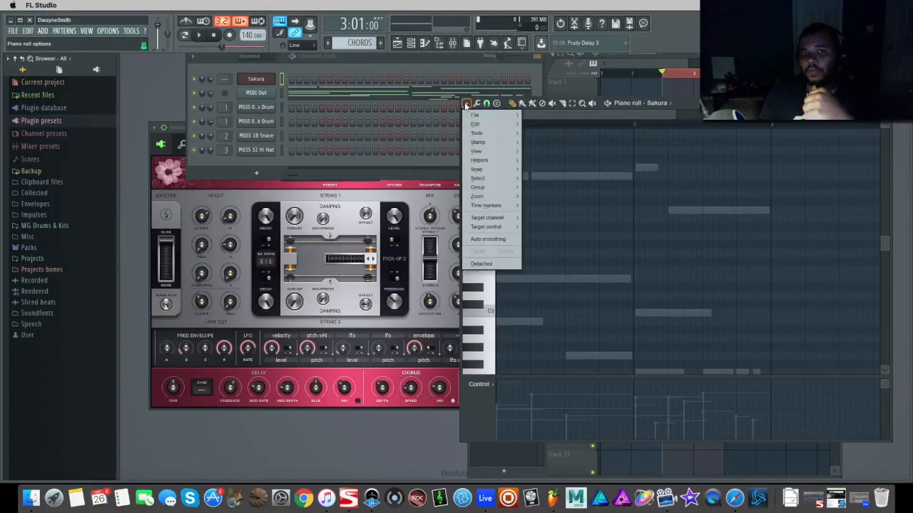
mouse_move(502, 183)
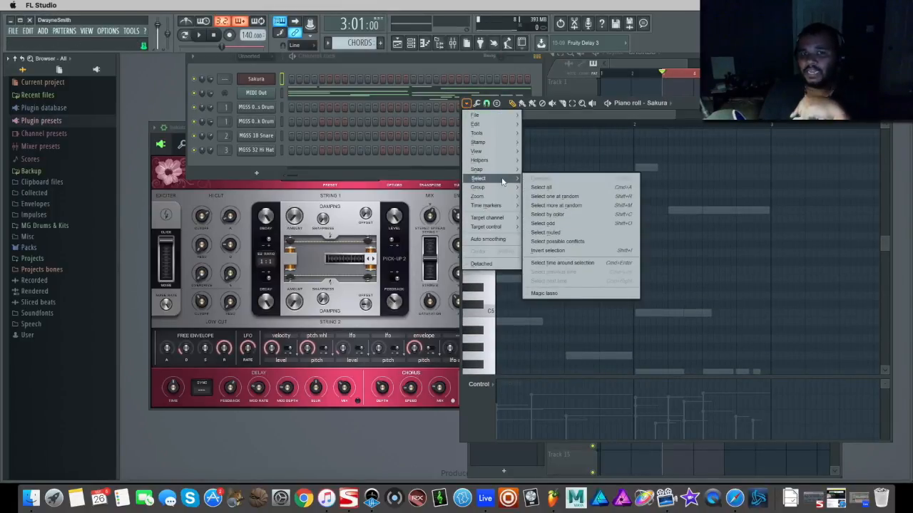
mouse_move(508, 164)
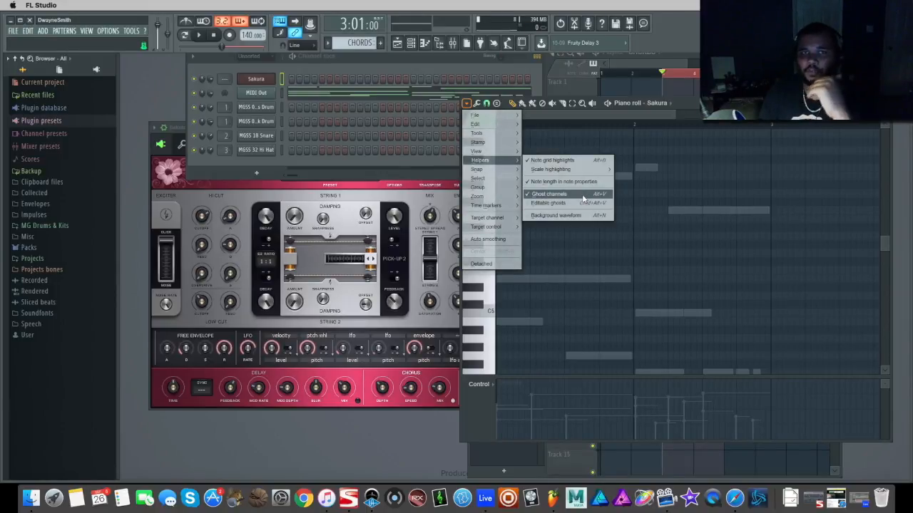
left_click(696, 274)
scroll(640, 238, "down", 2)
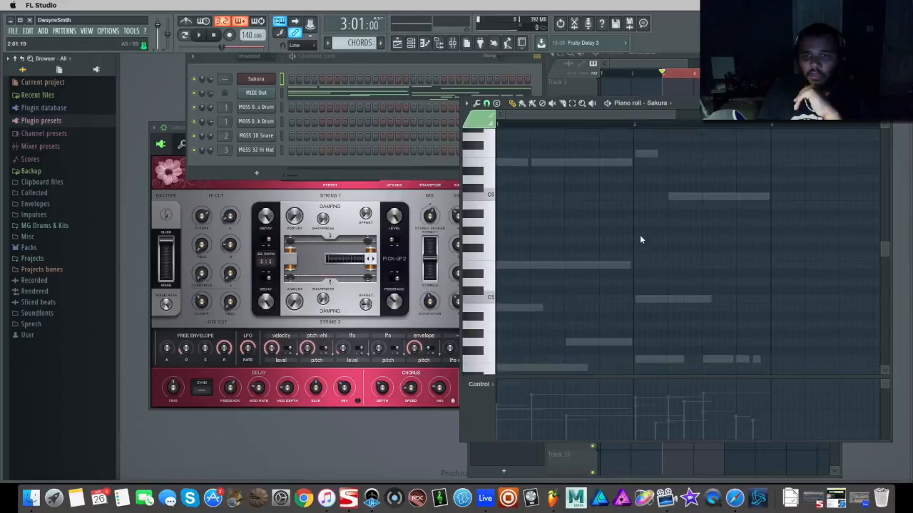
scroll(554, 237, "down", 2)
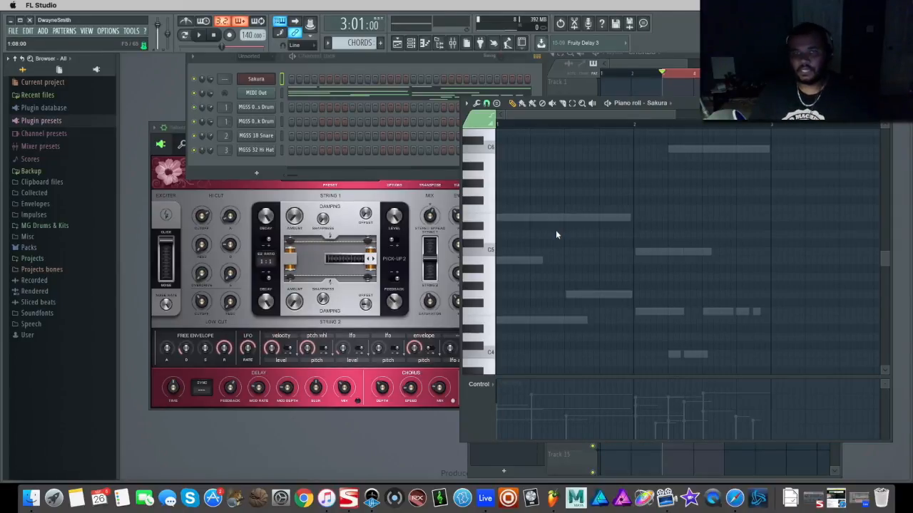
scroll(557, 235, "up", 4)
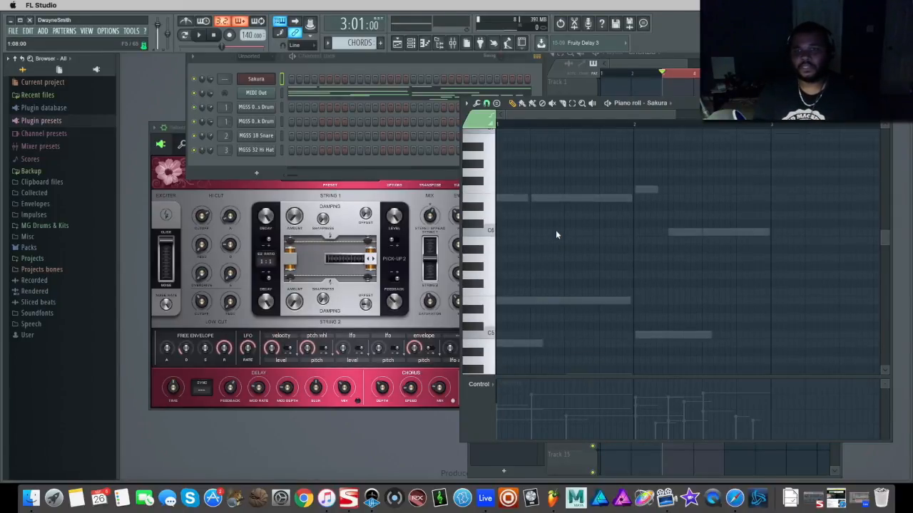
- Place the CHORDS pattern on Track 6 at bar 1 and set the playlist loop to bars 1 and 2
left_click(676, 65)
left_click(611, 227)
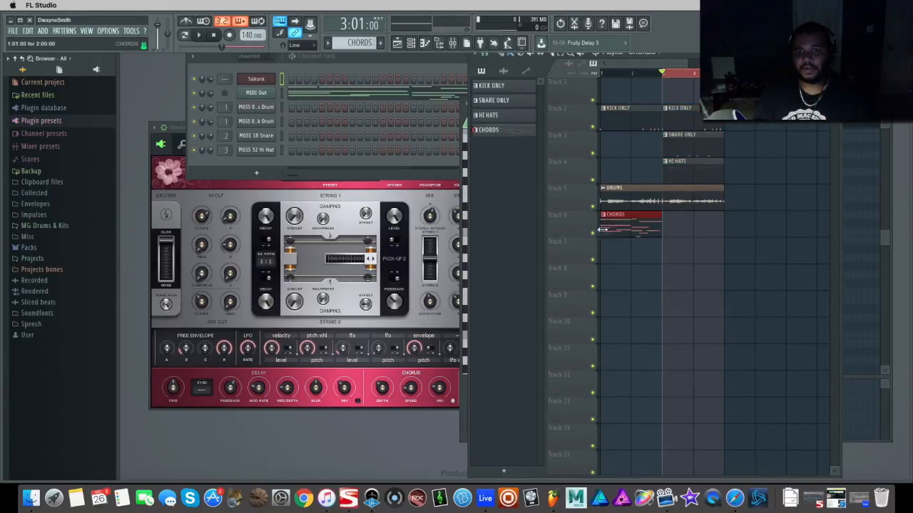
left_click(621, 72)
left_click_drag(619, 71, 604, 69)
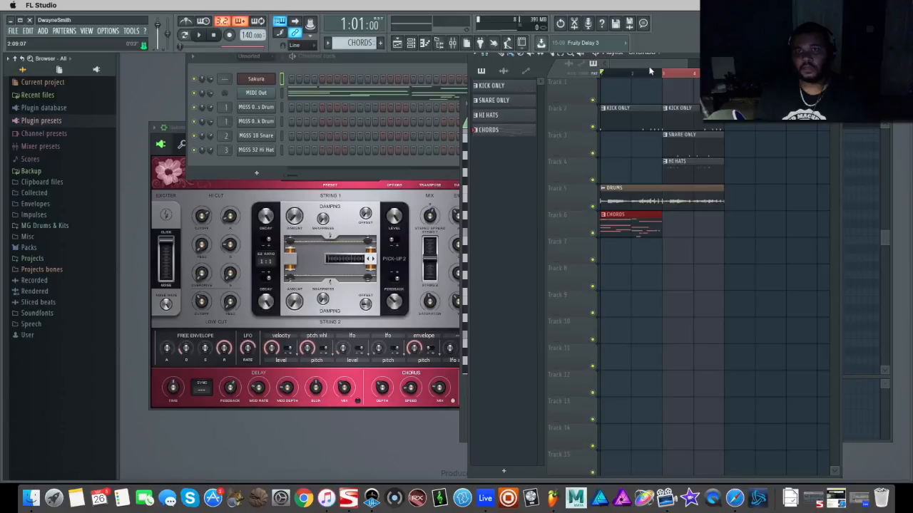
left_click_drag(661, 75, 609, 80)
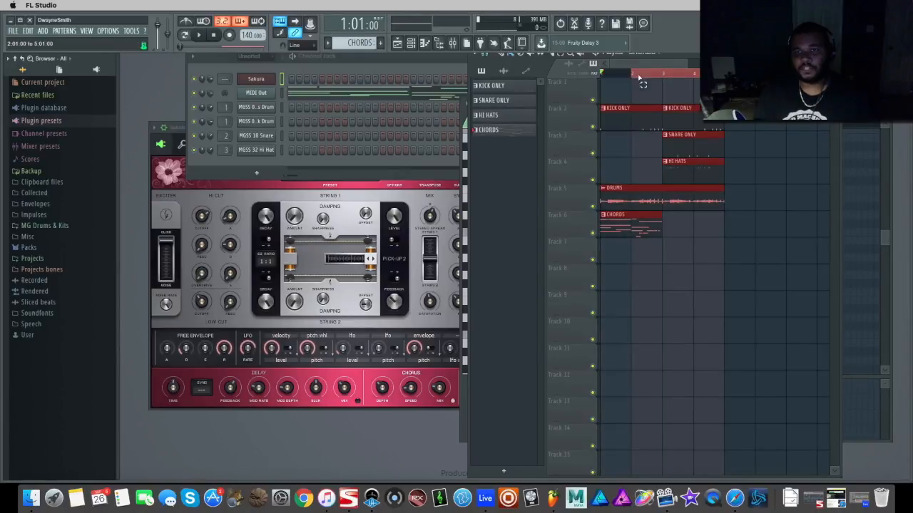
- Play the loop, mute the kick track and lower the DRUMS audio channel's volume to 23%, returning to the Unsorted channels
key("space")
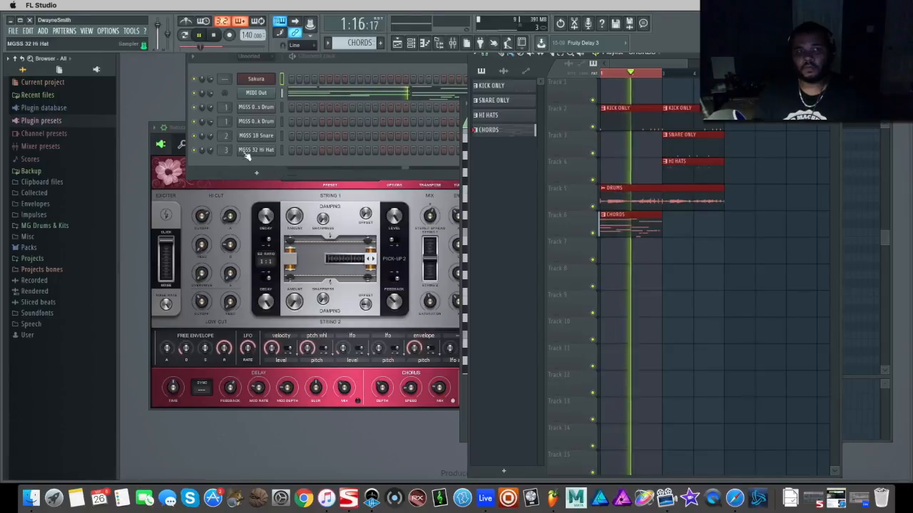
left_click(592, 127)
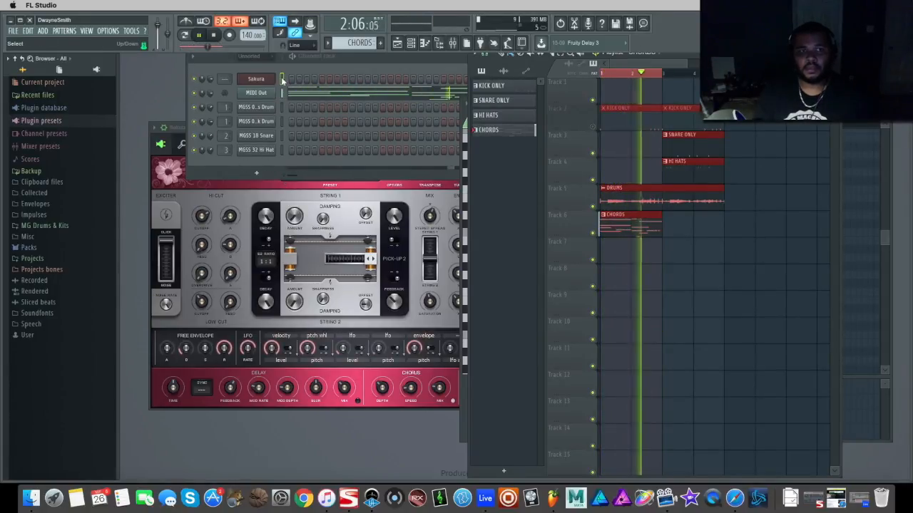
left_click(259, 58)
left_click(258, 78)
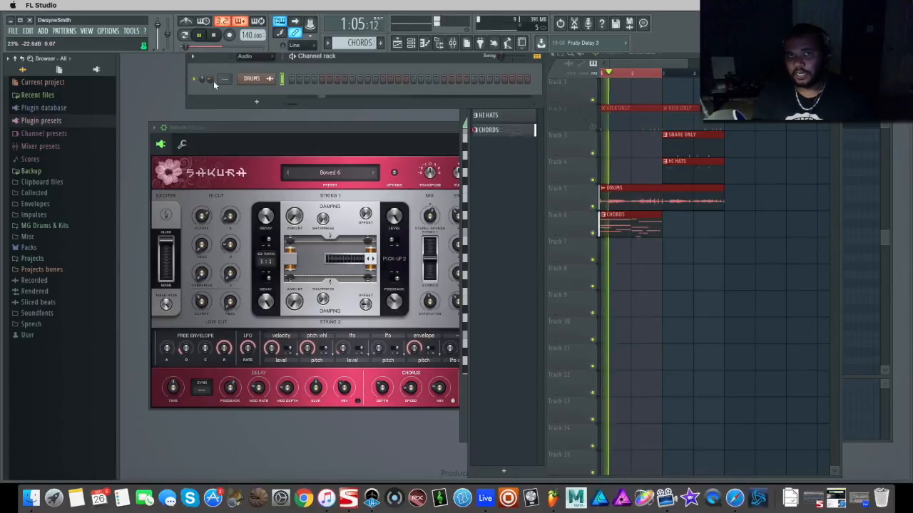
left_click(245, 55)
left_click(266, 88)
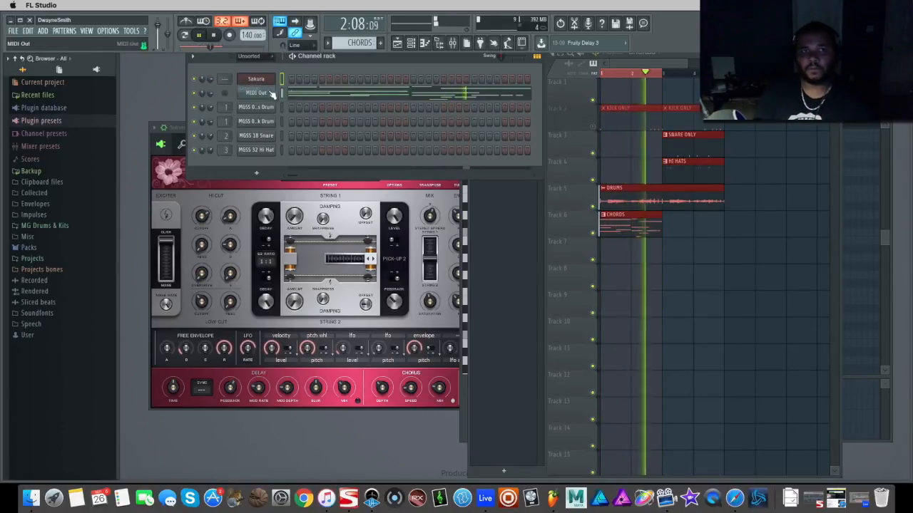
- Reopen Sakura's piano roll, move its window closer to the channel rack and stop playback
right_click(276, 77)
left_click(297, 79)
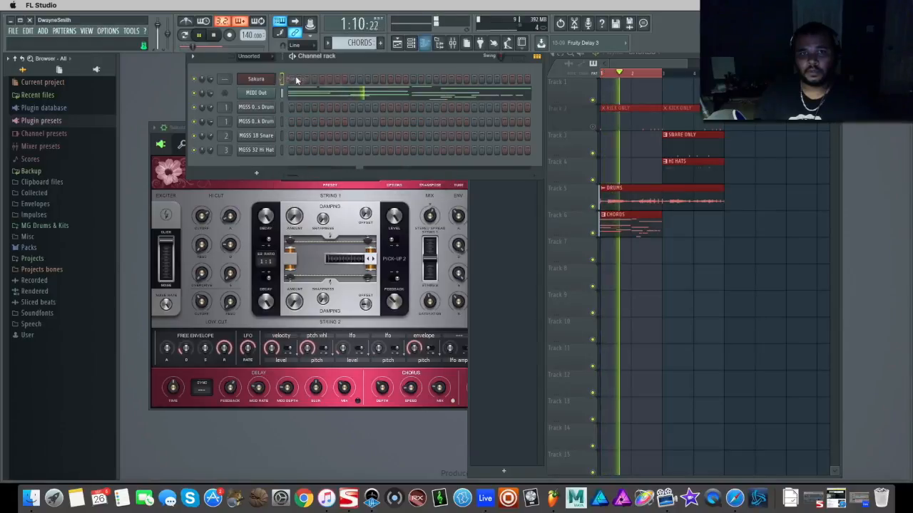
right_click(263, 79)
left_click(293, 80)
left_click_drag(479, 109, 353, 109)
scroll(555, 224, "down", 1)
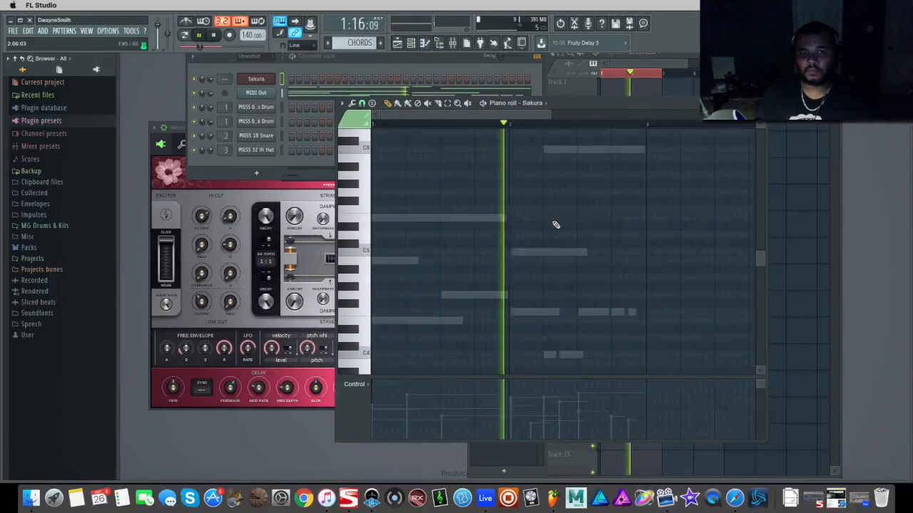
key("space")
- Remove a misaligned trial G4 note and set the piano roll's snap to Step
left_click(445, 294)
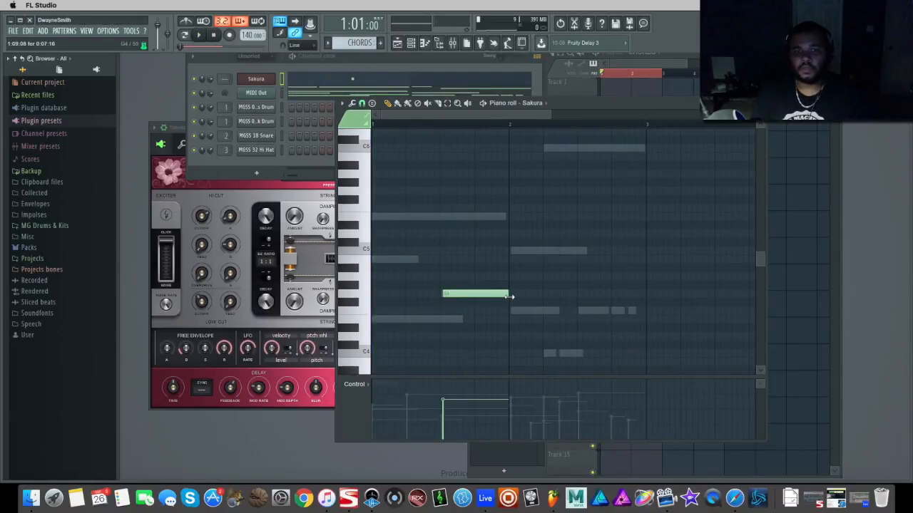
right_click(457, 293)
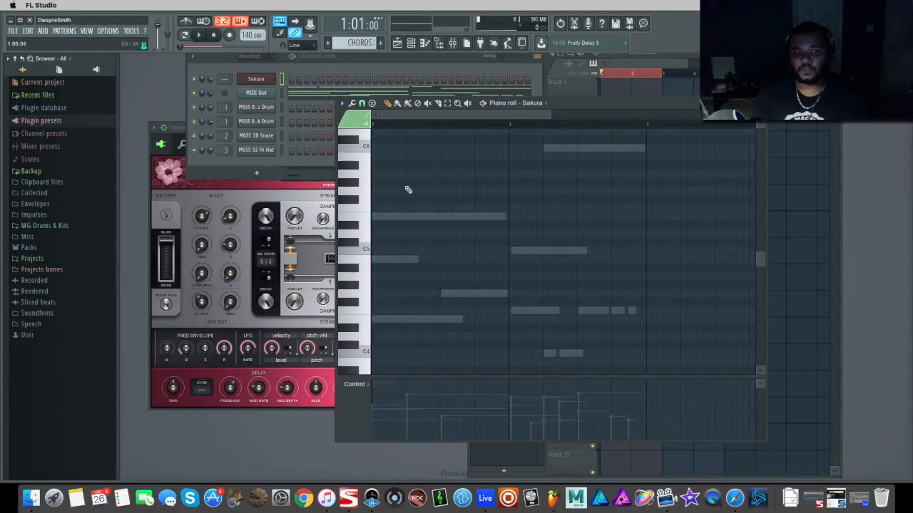
left_click(362, 105)
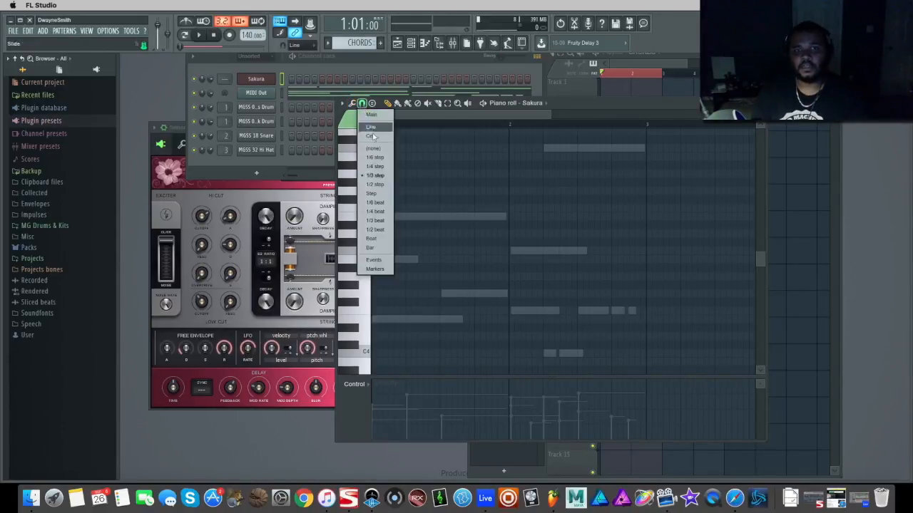
left_click(381, 194)
- Draw a G4 note at step 9 of bar 1 and a C6 note at step 9 of bar 2, and play them back
left_click(450, 294)
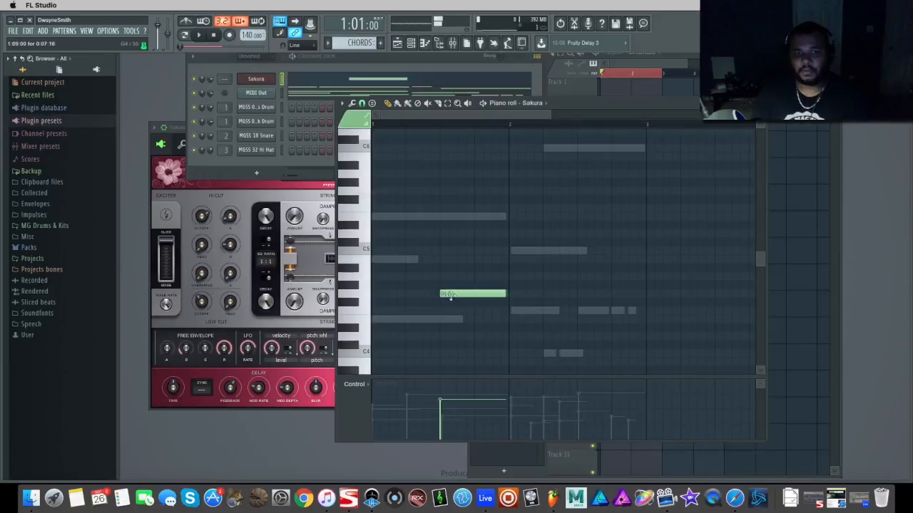
scroll(587, 187, "up", 1)
left_click(580, 175)
key("space")
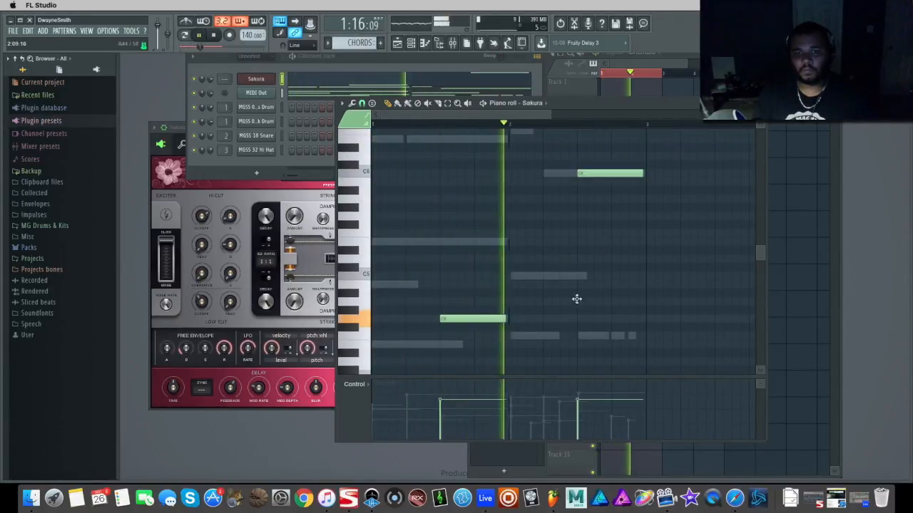
key("space")
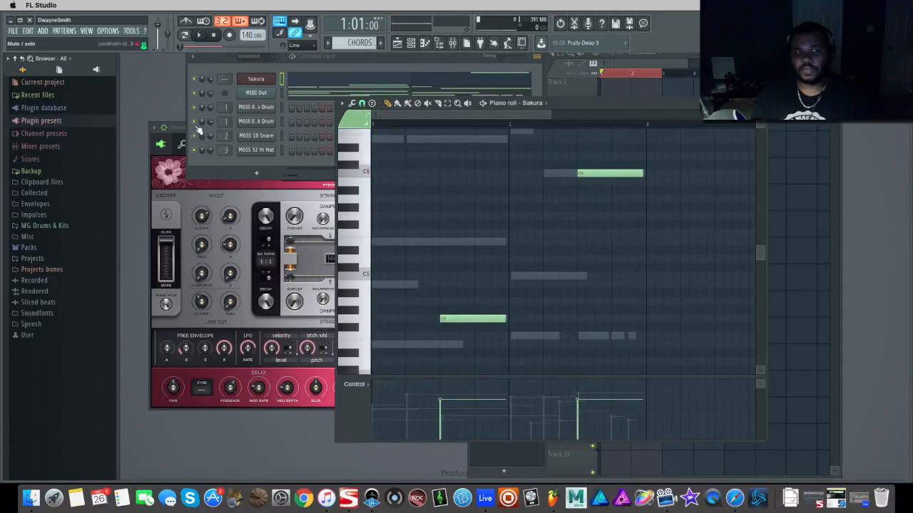
- Close the Sakura plugin window and draw E6, E5, B4 and E4 notes at the start of bar 1 over the ghost notes
left_click(237, 194)
left_click_drag(315, 143, 317, 167)
left_click(343, 198)
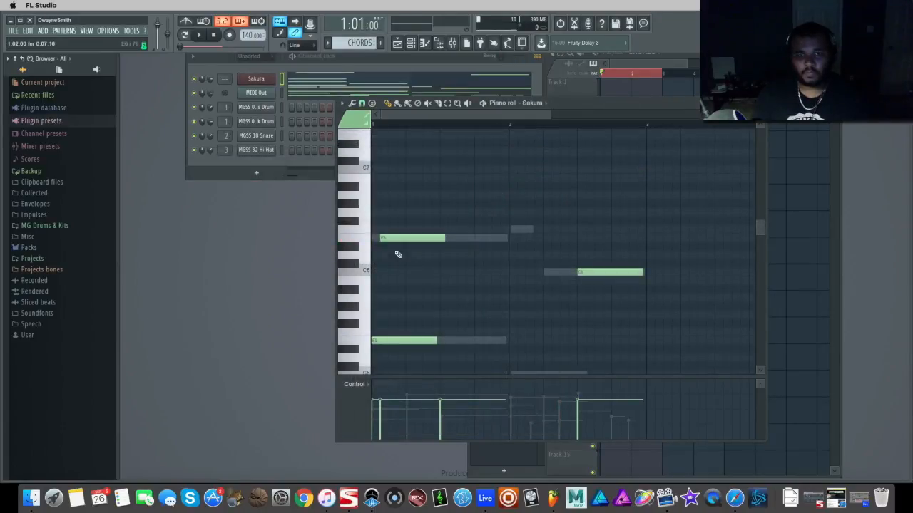
scroll(398, 254, "down", 2)
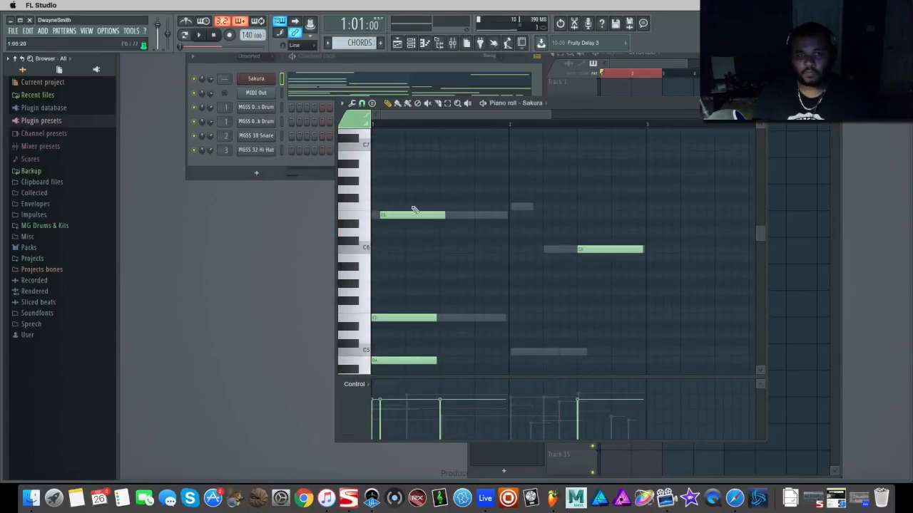
key("space")
scroll(450, 260, "down", 8)
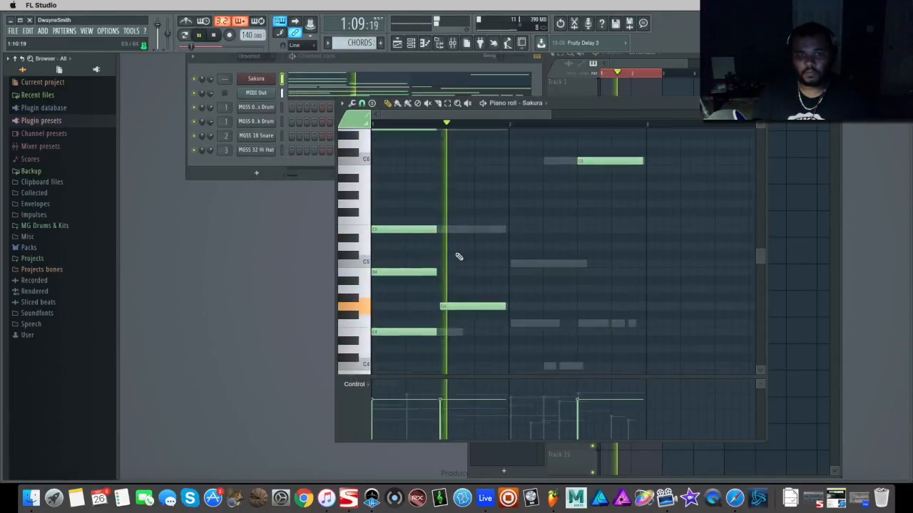
- Add C5 and F4 notes at the start of bar 2 to match the ghost notes while the loop plays
left_click(512, 262)
left_click(519, 321)
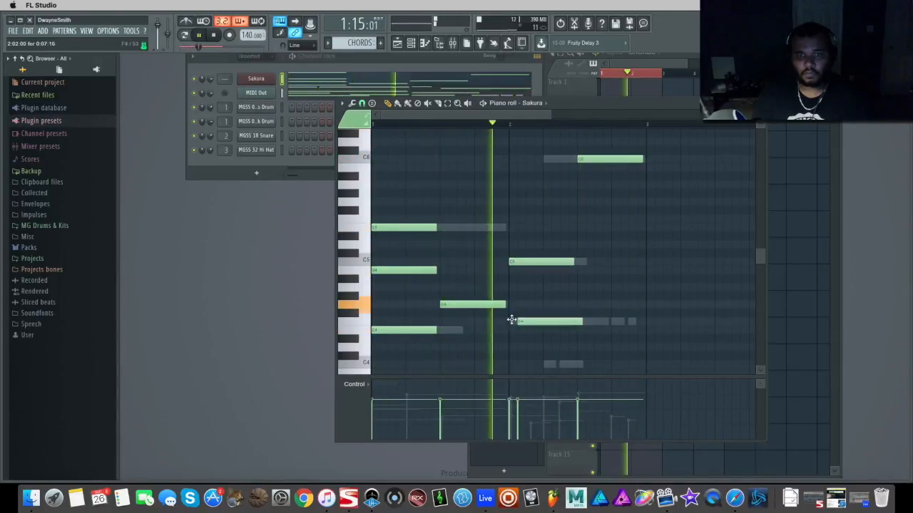
left_click_drag(533, 320, 526, 321)
scroll(533, 314, "down", 4)
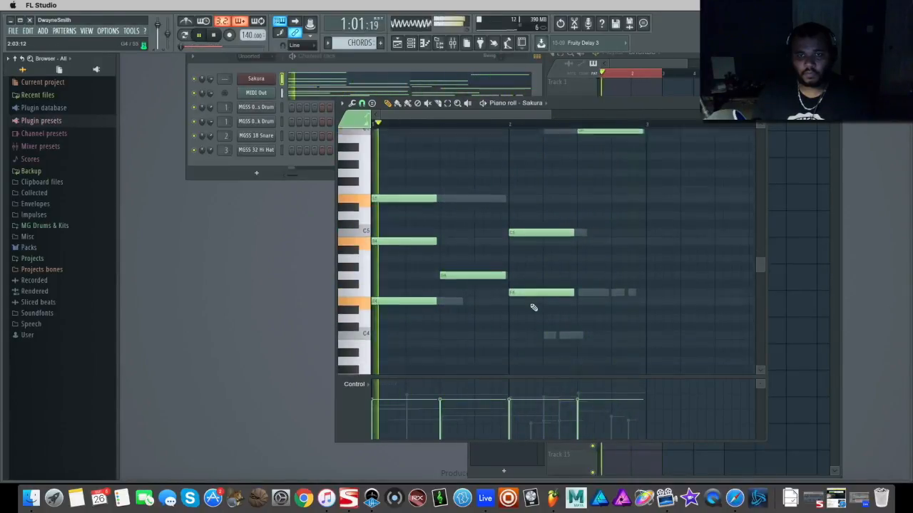
scroll(531, 306, "up", 6)
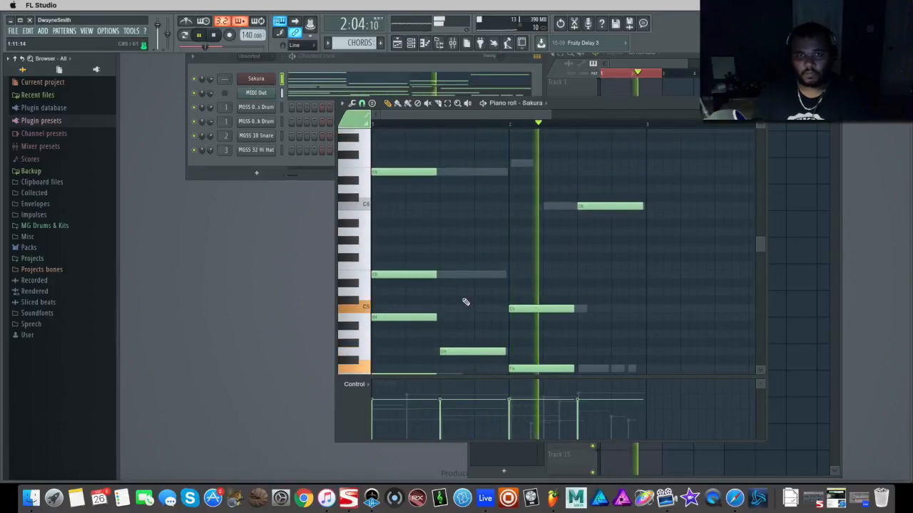
scroll(469, 303, "down", 1)
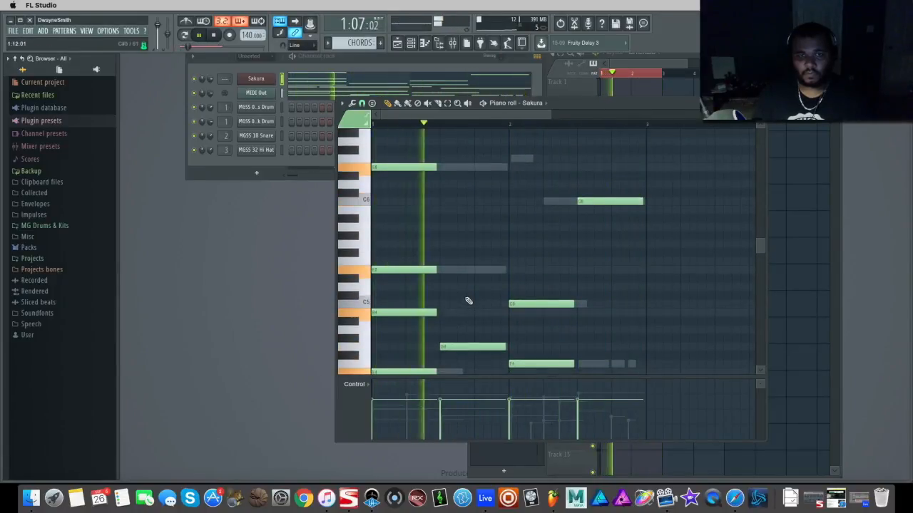
- Shorten the first E6 note and add a second E6 at step 5, stretched to the end of bar 1
left_click_drag(437, 166, 394, 167)
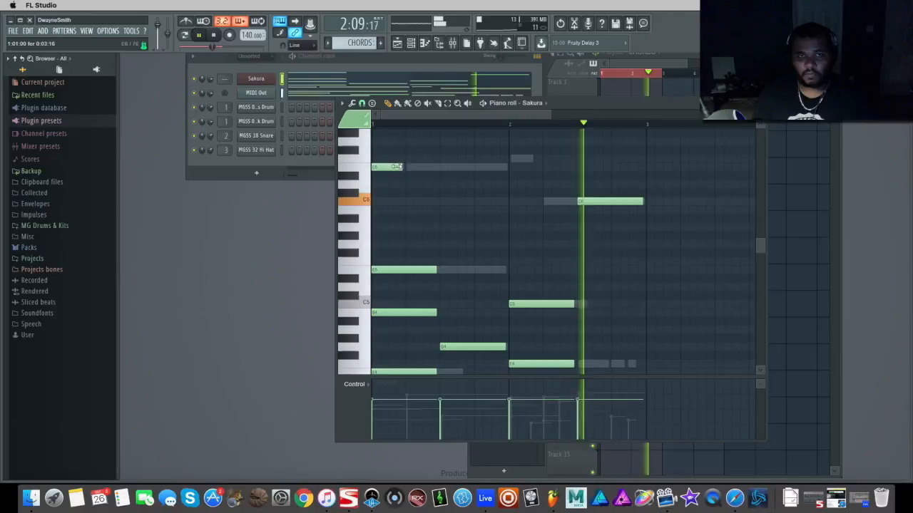
left_click(406, 167)
left_click_drag(428, 166, 507, 170)
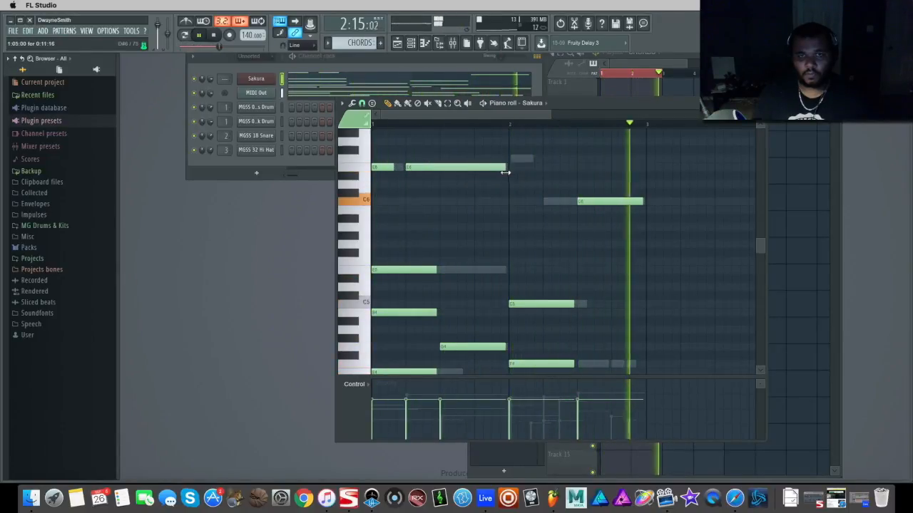
scroll(457, 267, "down", 4)
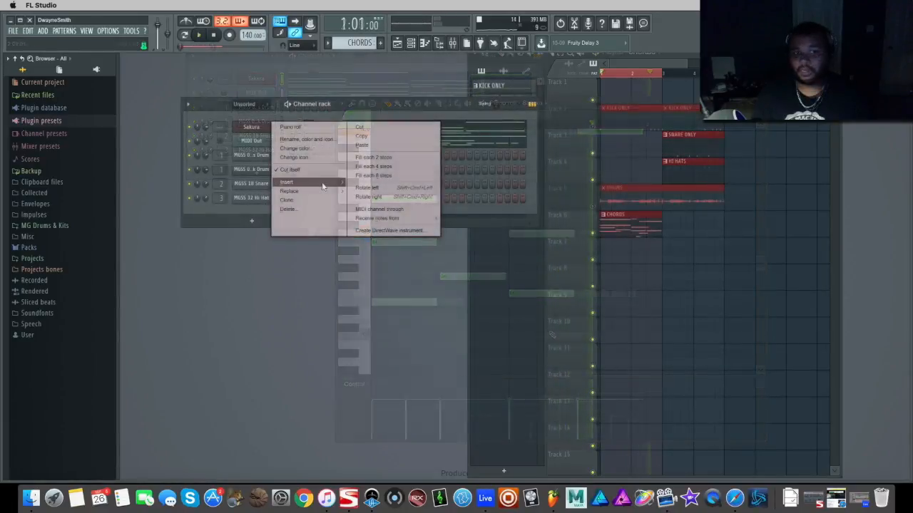
- Insert a Morphine synth channel above Sakura and move its plugin window below the channel list
mouse_move(328, 183)
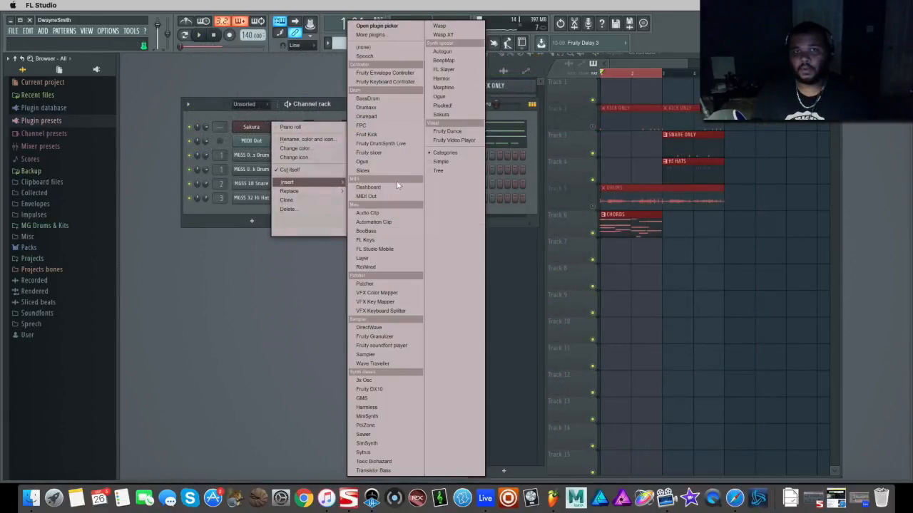
left_click(464, 87)
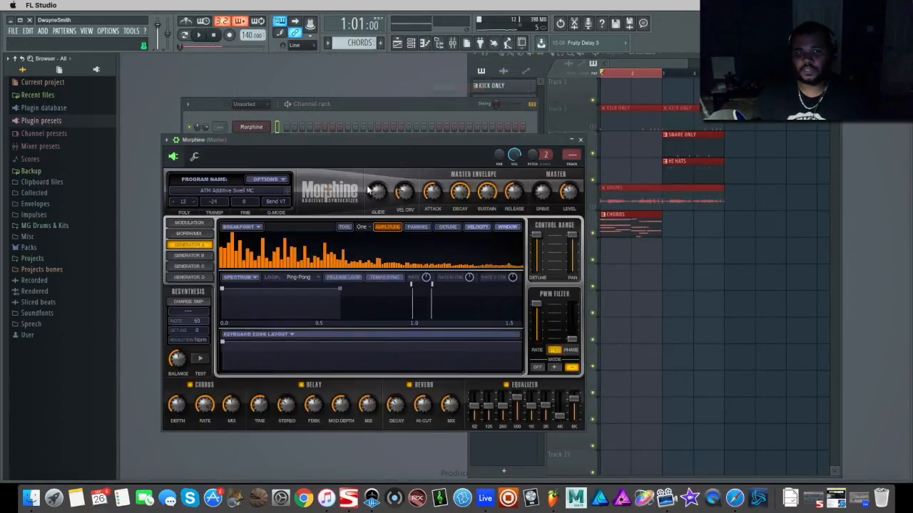
left_click_drag(303, 140, 312, 209)
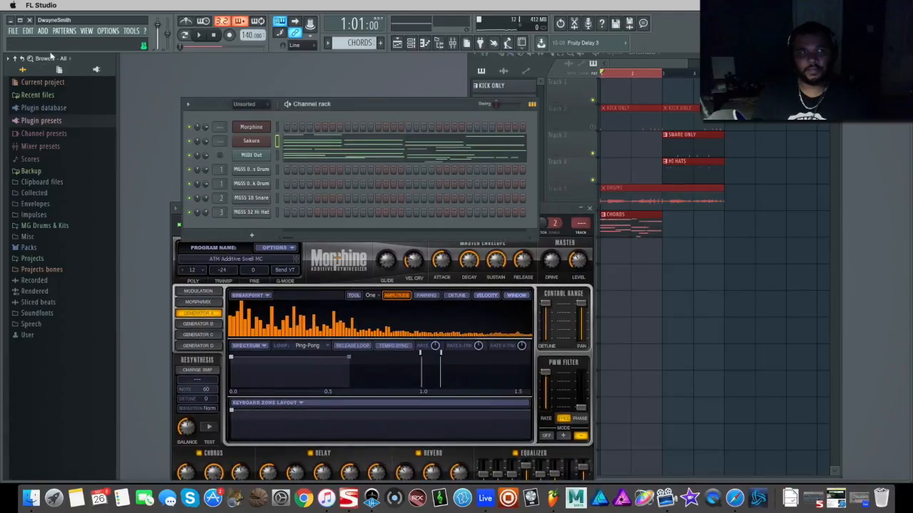
- Paste the copied chord notes into the Morphine channel
left_click(41, 31)
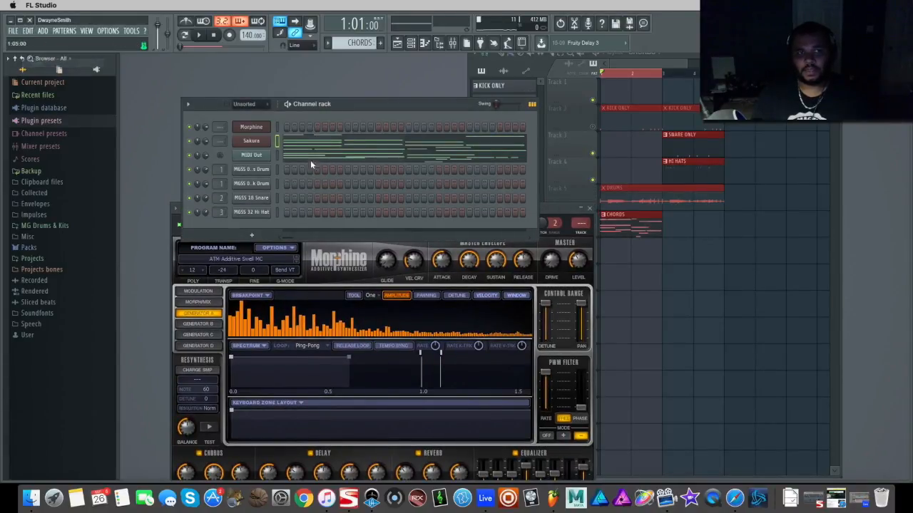
left_click(28, 33)
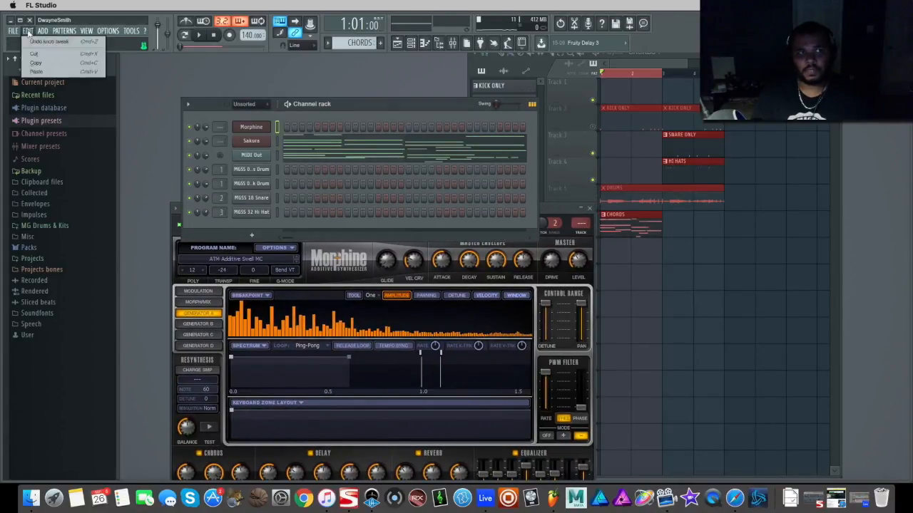
left_click(39, 72)
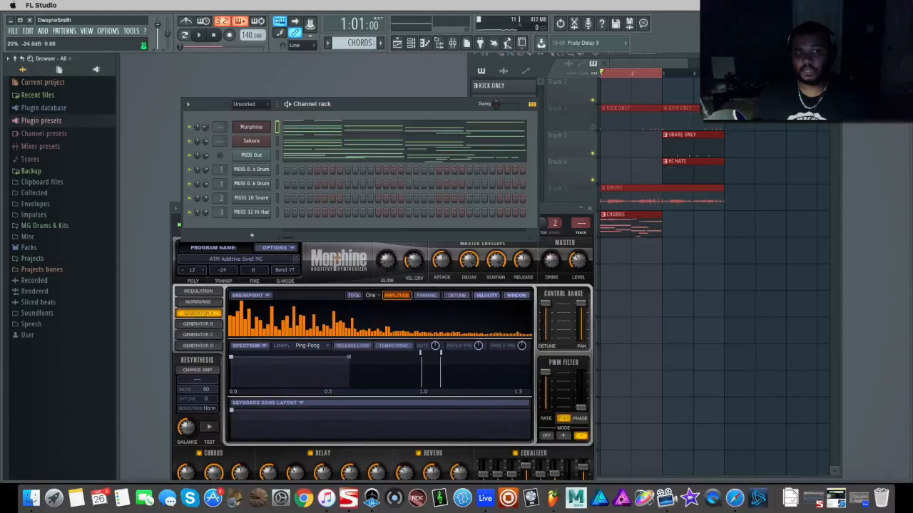
- Loop the chords while choosing a different Morphine preset, close the plugin window and stop playback
key("space")
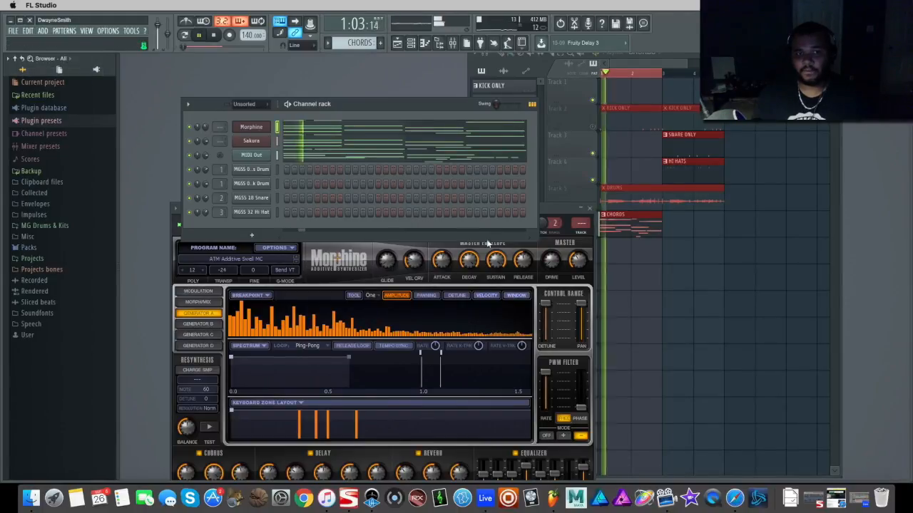
left_click(550, 214)
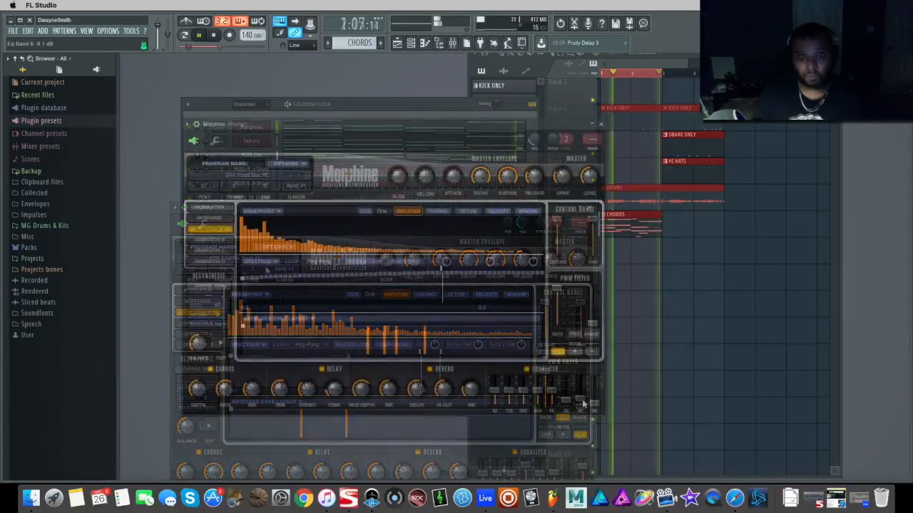
left_click(600, 124)
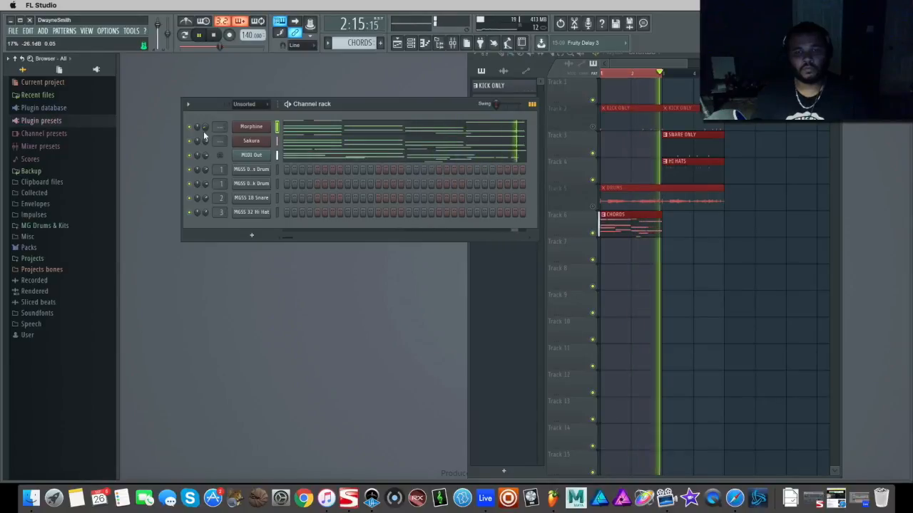
key("space")
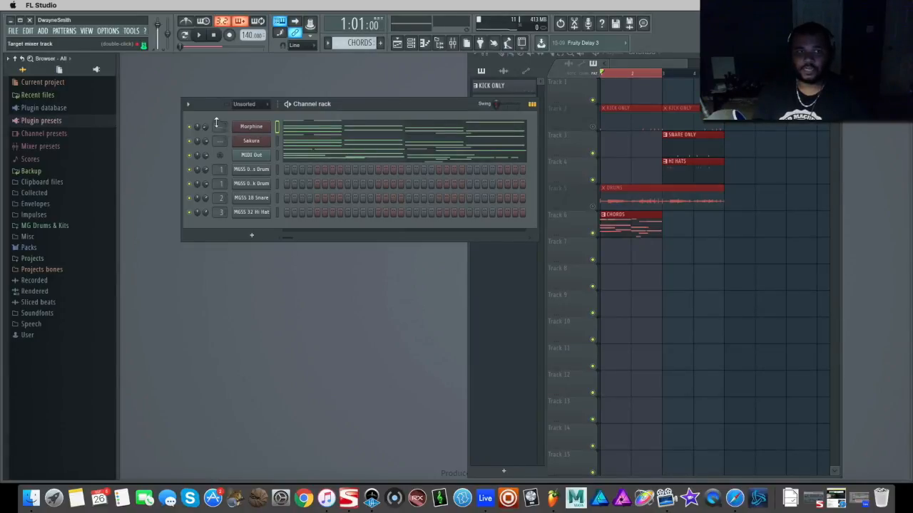
- Route the Morphine and Sakura channels to mixer track 4 and name that mixer track SYNTHS
left_click_drag(221, 127, 221, 120)
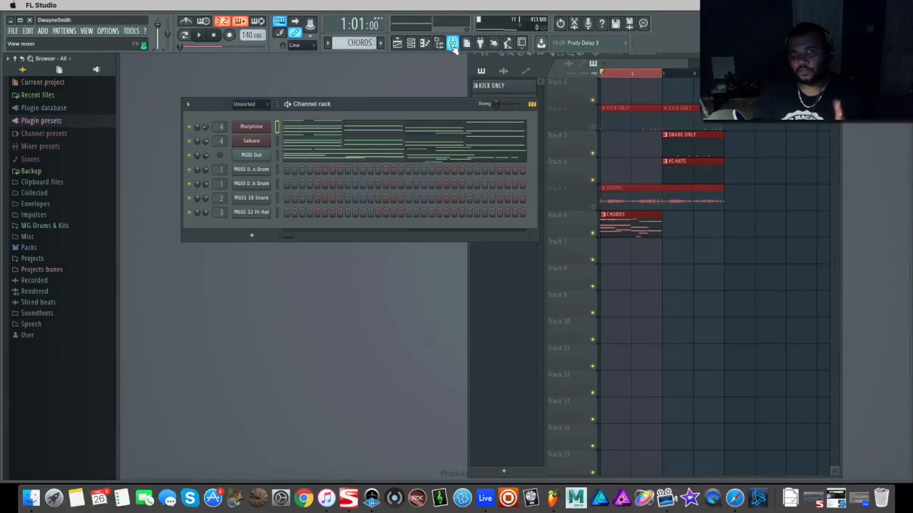
left_click(452, 44)
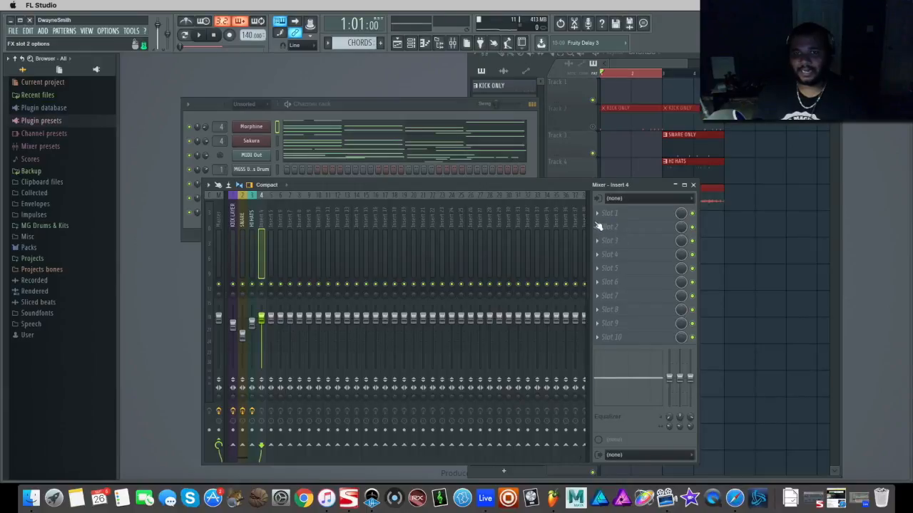
right_click(261, 213)
left_click(283, 204)
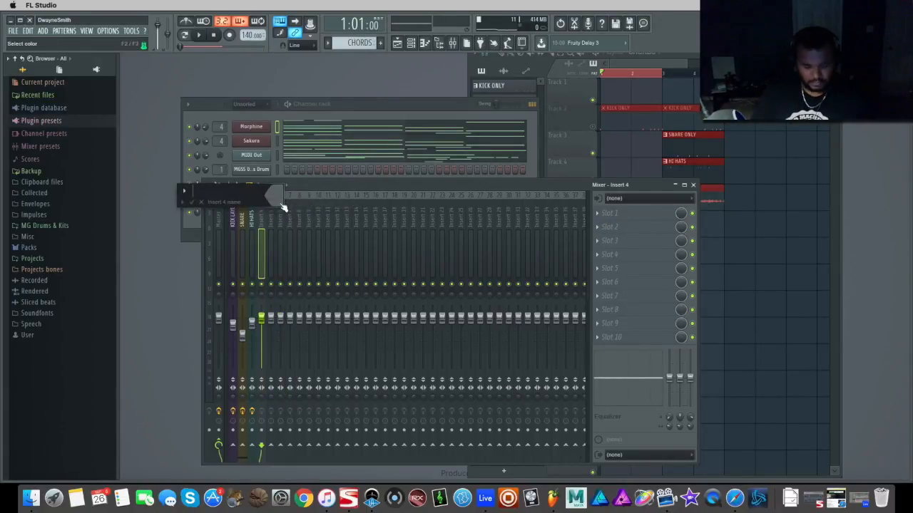
type("SYNTHS")
key("Return")
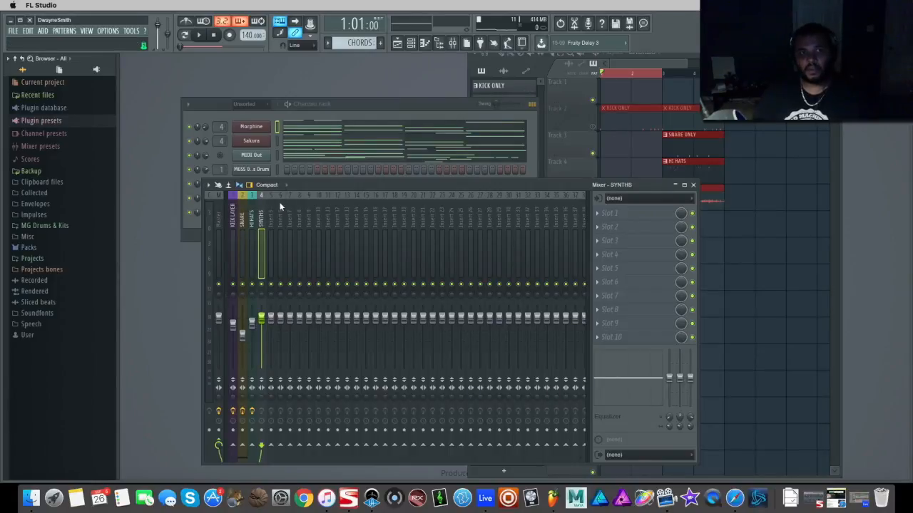
- Load Edison in the first effect slot of the SYNTHS track and arm it to record on play
left_click(596, 215)
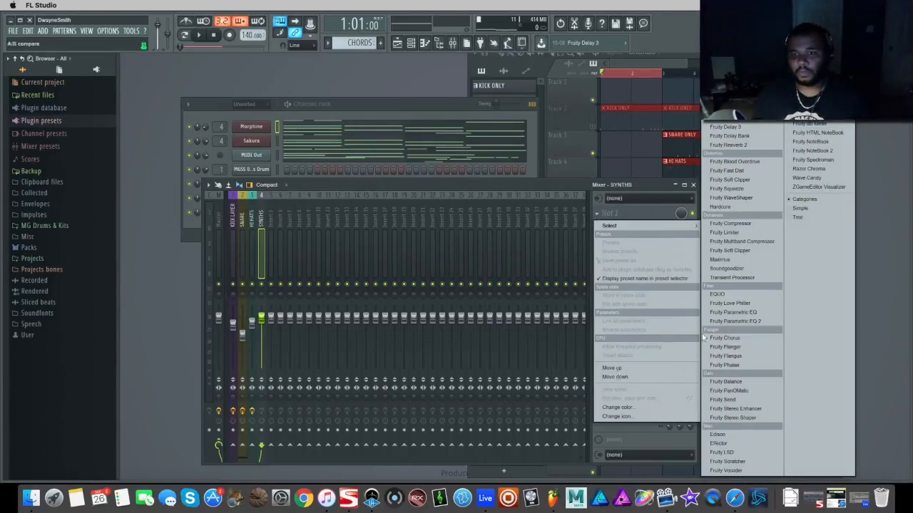
left_click(736, 435)
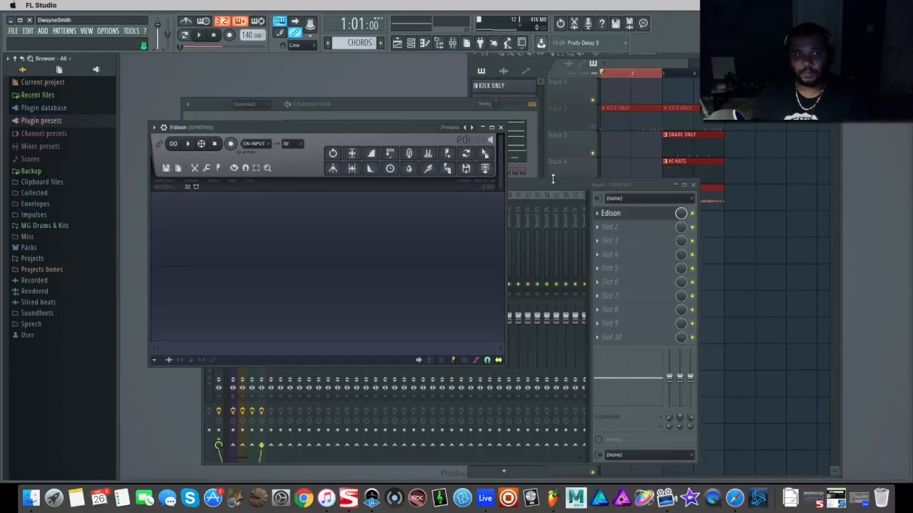
left_click(256, 144)
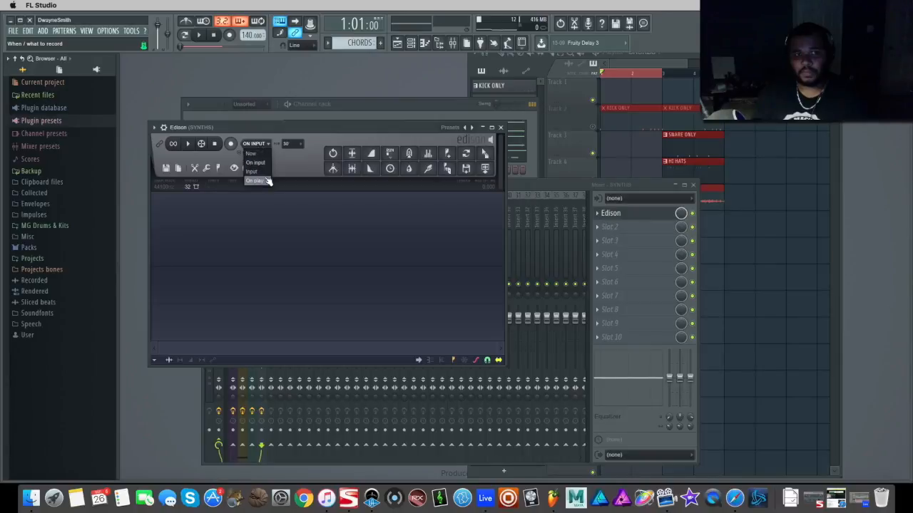
left_click(255, 180)
left_click(231, 143)
left_click_drag(316, 128, 341, 216)
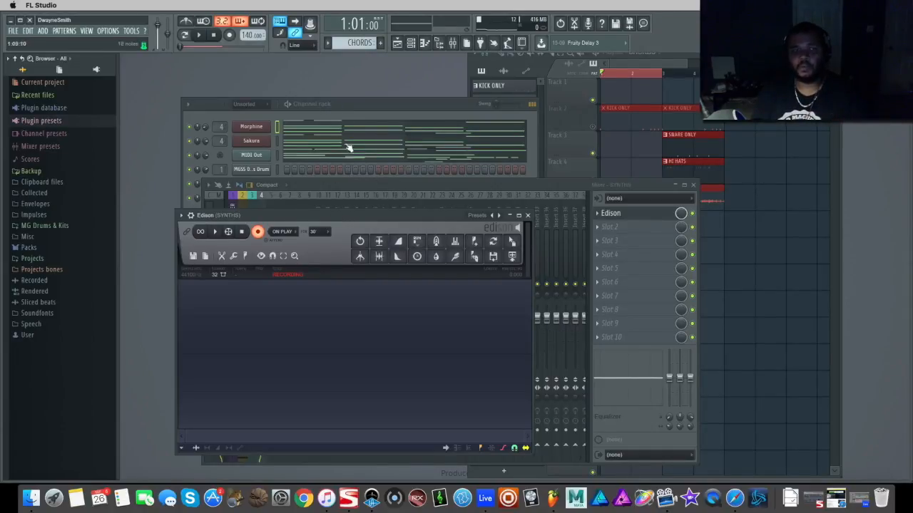
- Record more than two passes of the chord loop into Edison and stop both the song and Edison playback
left_click(203, 35)
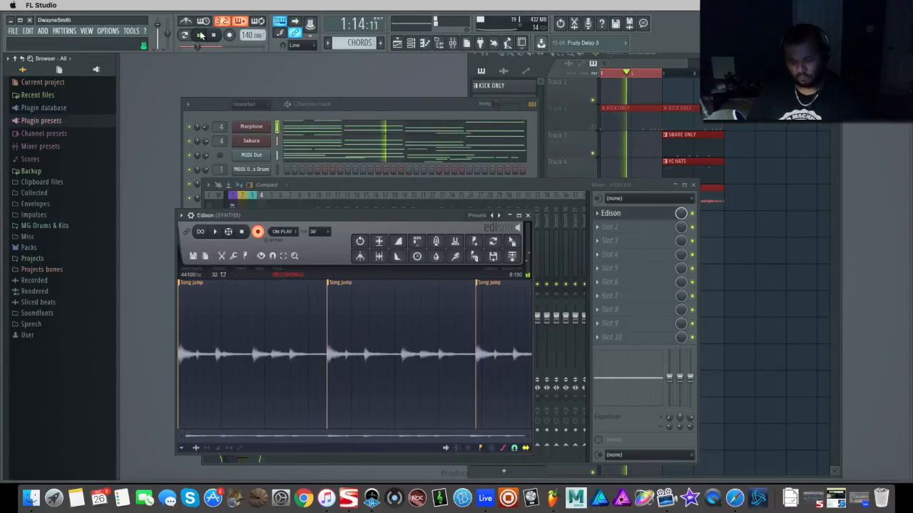
key("space")
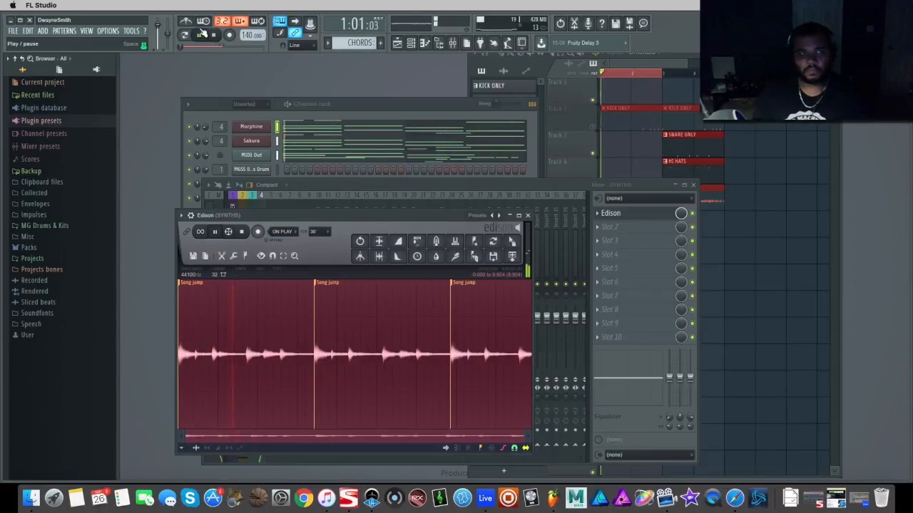
left_click(215, 35)
left_click(244, 237)
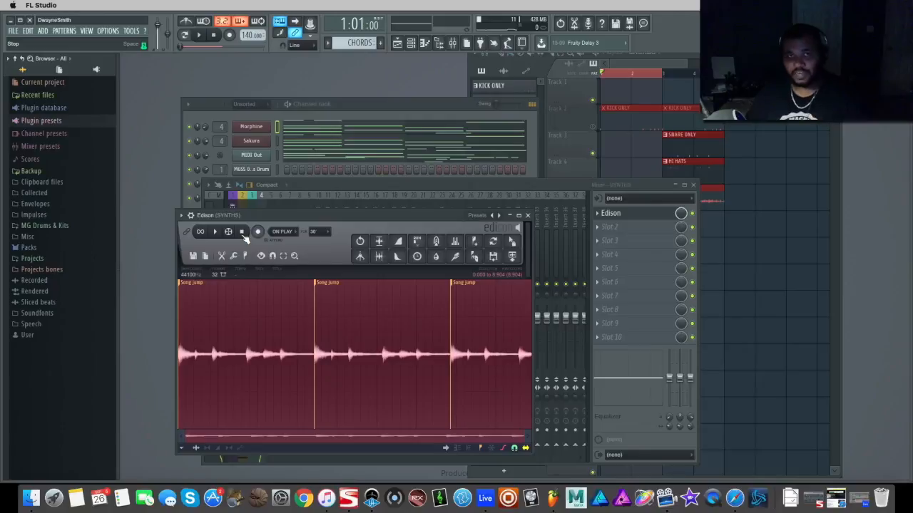
- Replace the CHORDS pattern clip with the second recorded loop pass as an audio clip on Track 7, and play it back
key("Right")
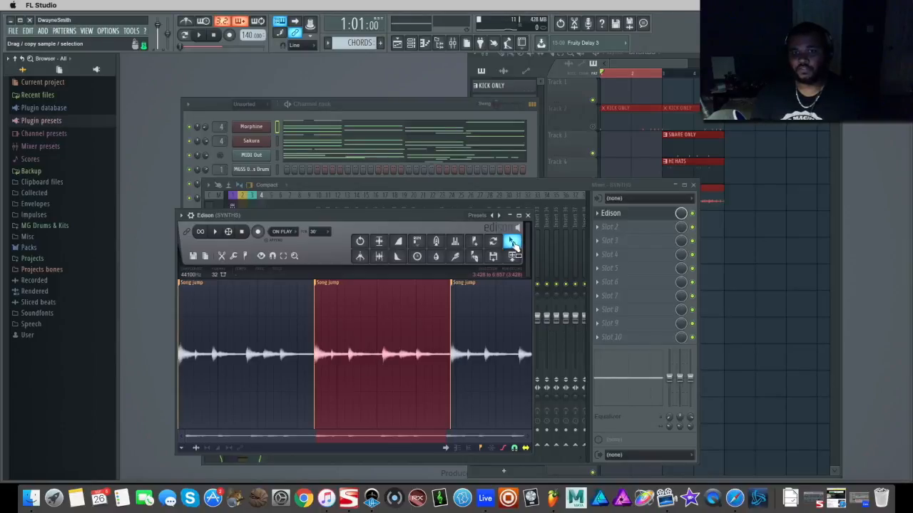
left_click_drag(513, 242, 632, 238)
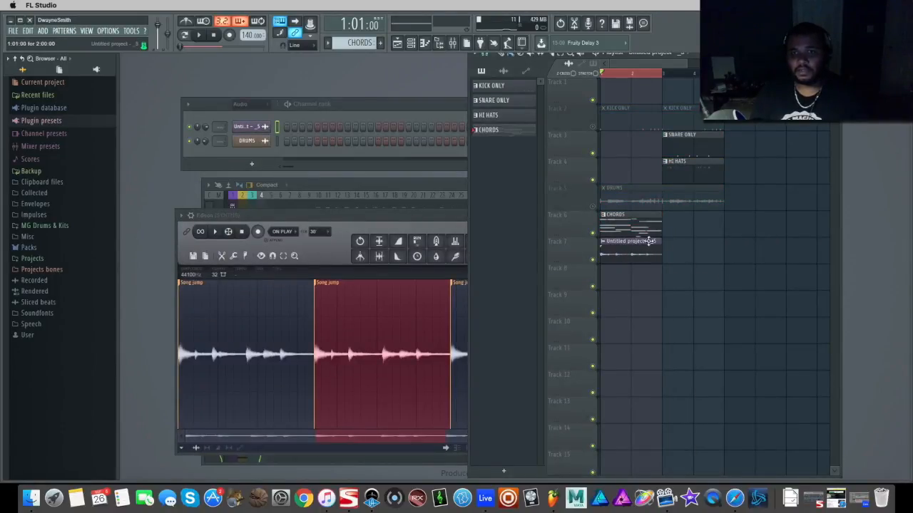
right_click(613, 214)
left_click(200, 35)
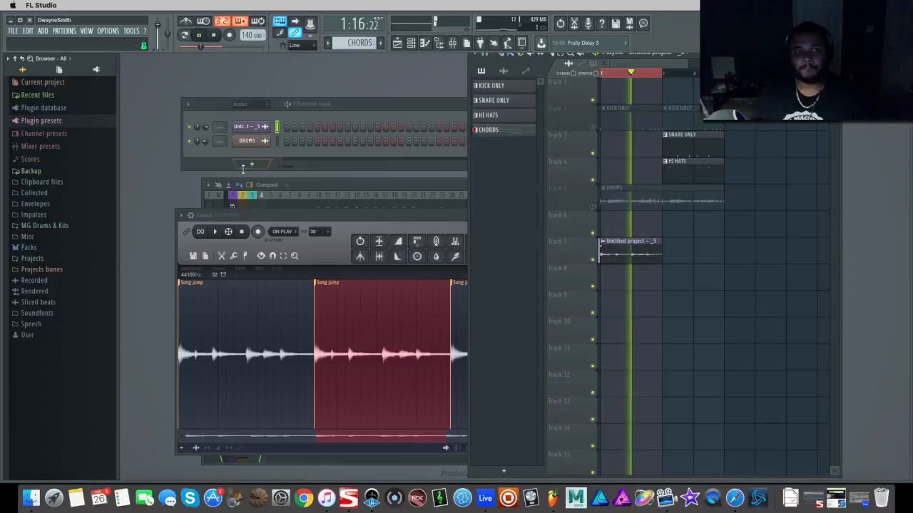
key("space")
- Rename the recorded audio clip channel as CHORD
right_click(270, 126)
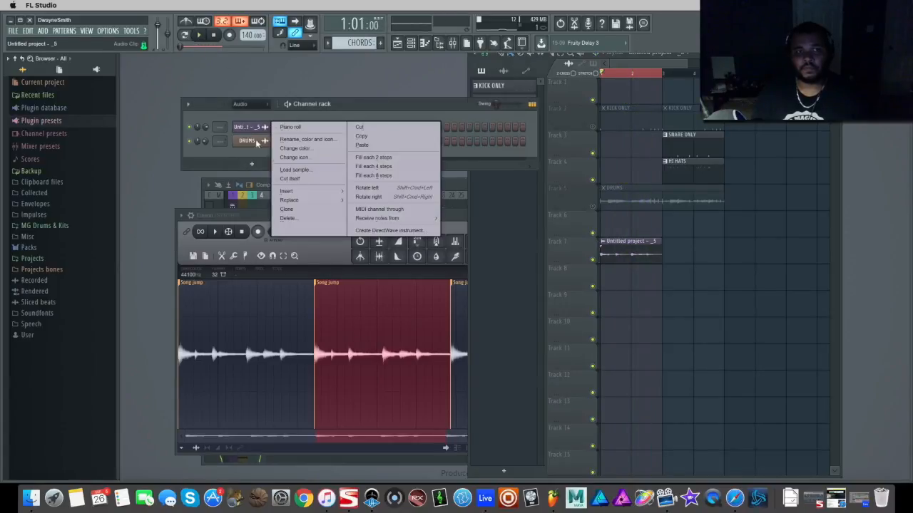
left_click(307, 139)
type("CHORD")
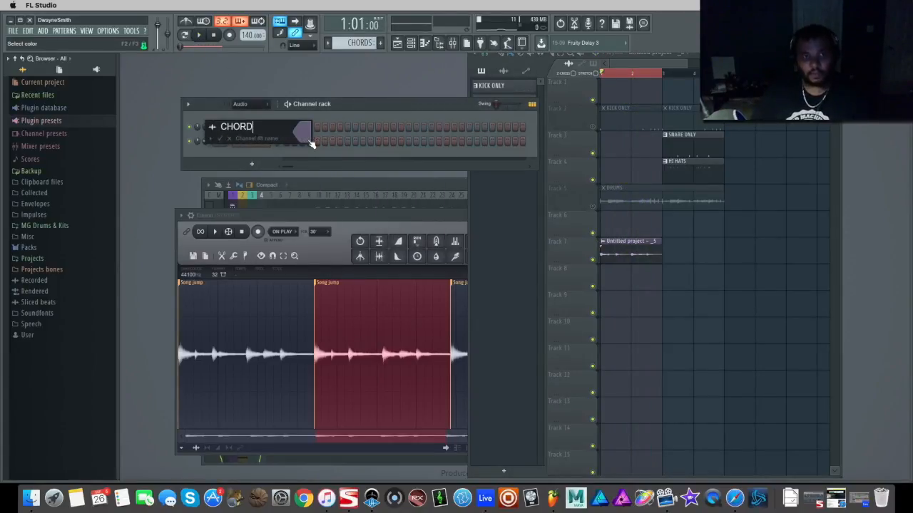
key("Return")
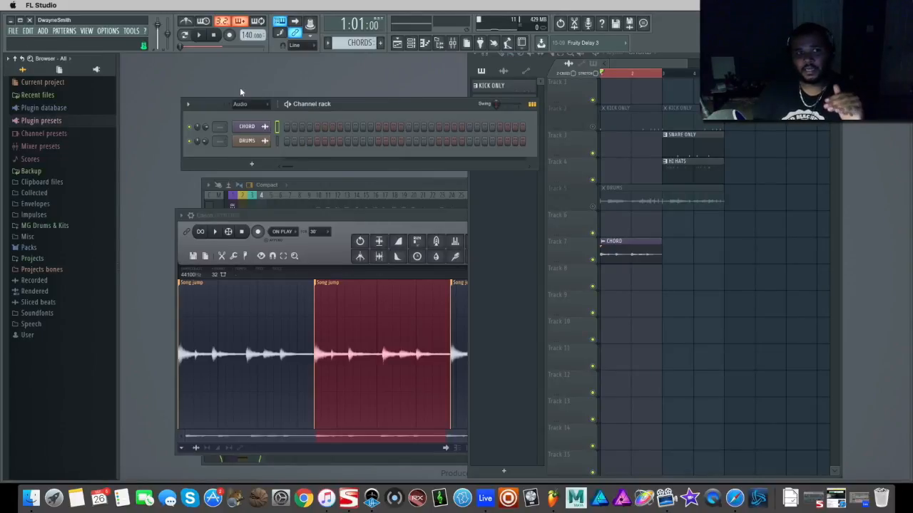
- Show the Unsorted channel group and cut the MIDI Out channel's notes from the CHORDS pattern
left_click(264, 104)
left_click(261, 136)
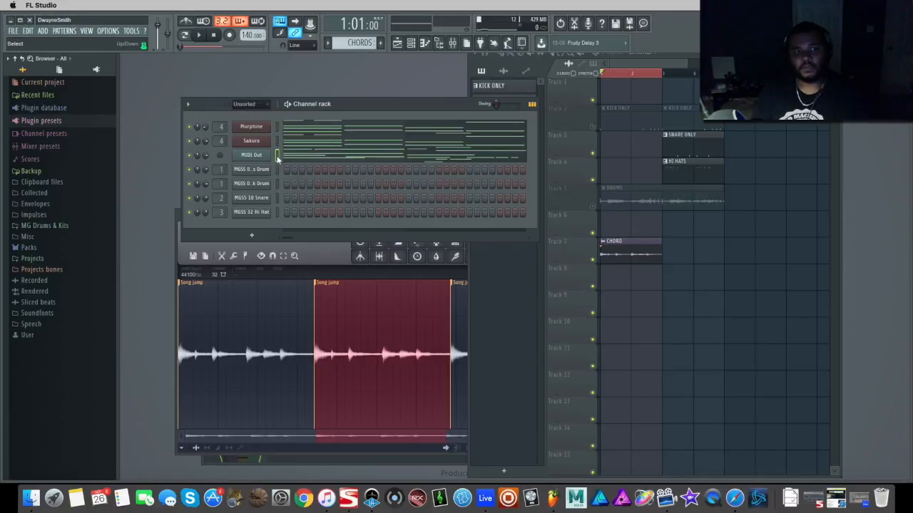
left_click(34, 32)
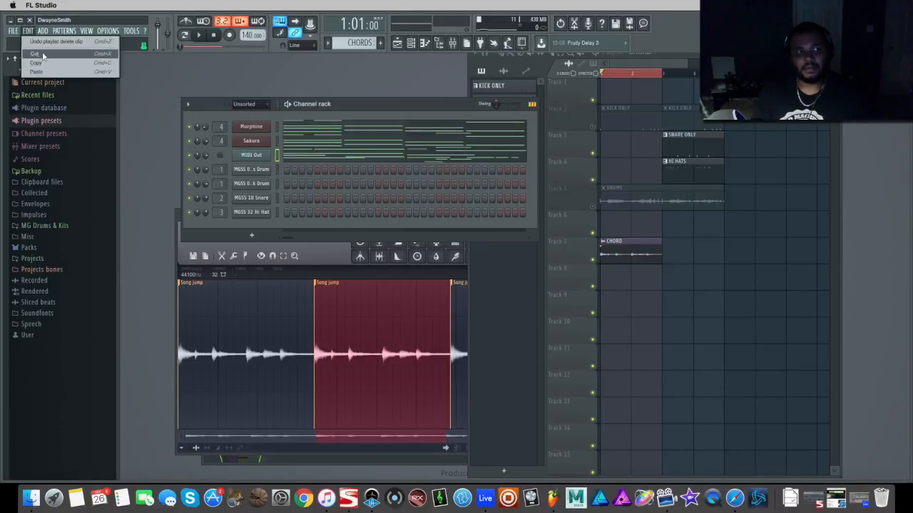
left_click(44, 55)
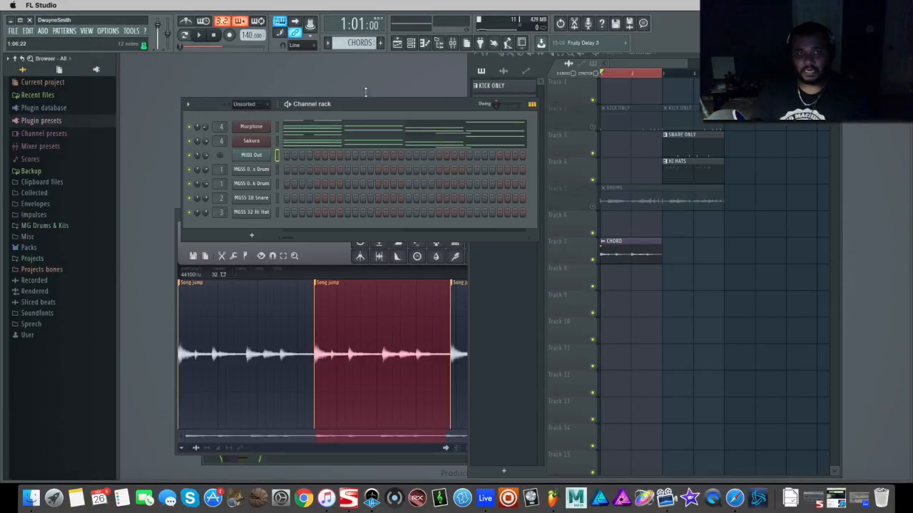
- Create a new pattern named 808 and paste the cut notes into its MIDI Out channel
left_click(381, 42)
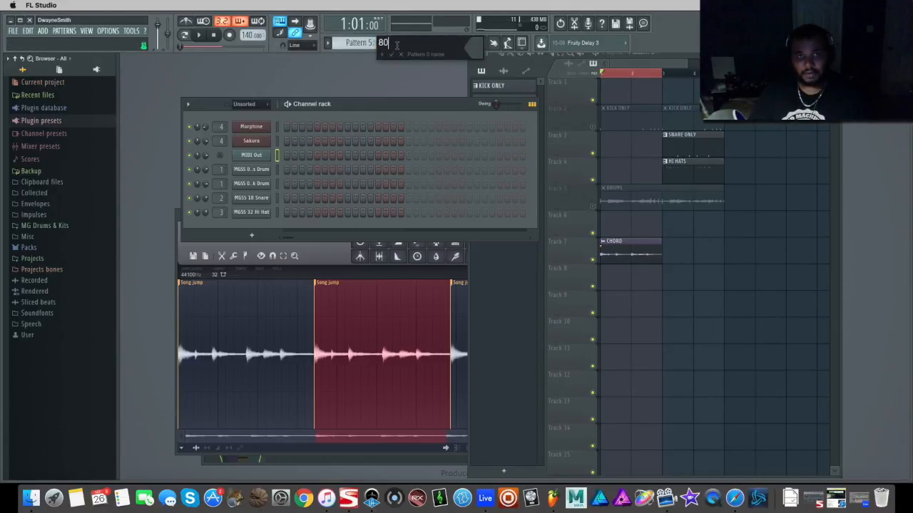
key("Return")
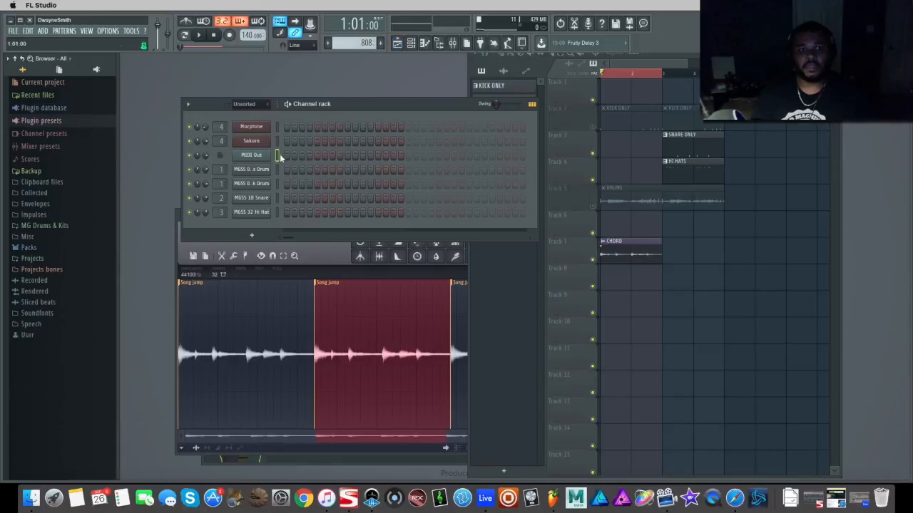
double_click(277, 155)
left_click(277, 156)
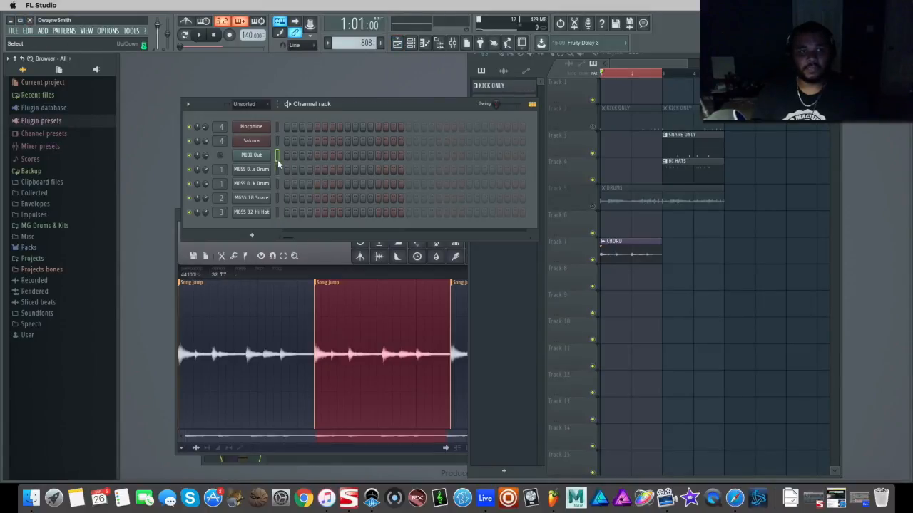
left_click(29, 31)
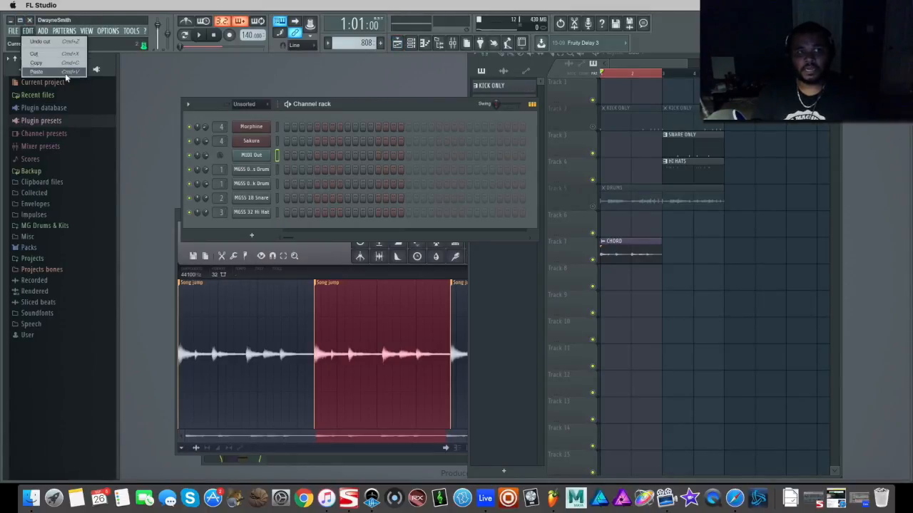
left_click(37, 72)
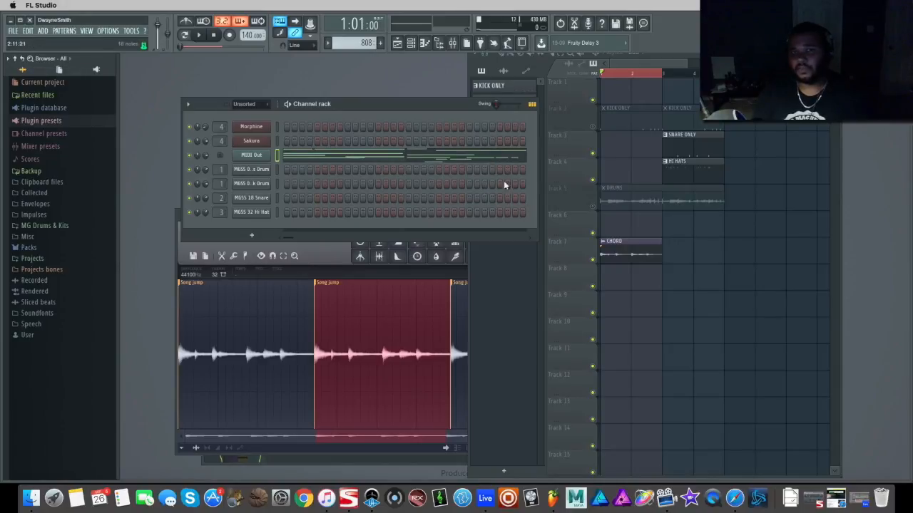
- Place the 808 pattern at the start of Track 8 and add the MGSS 03 Boom 808_Eb sample from MG SS KIT as a channel
left_click(608, 285)
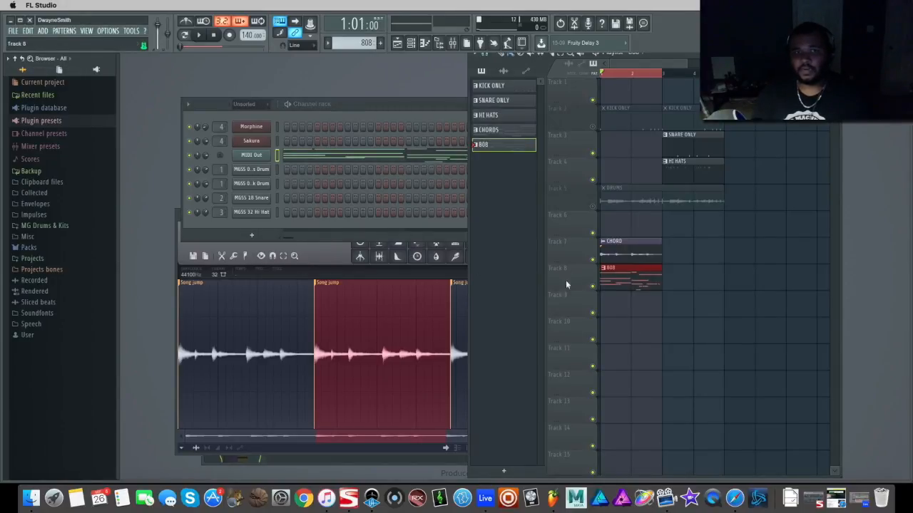
left_click(63, 225)
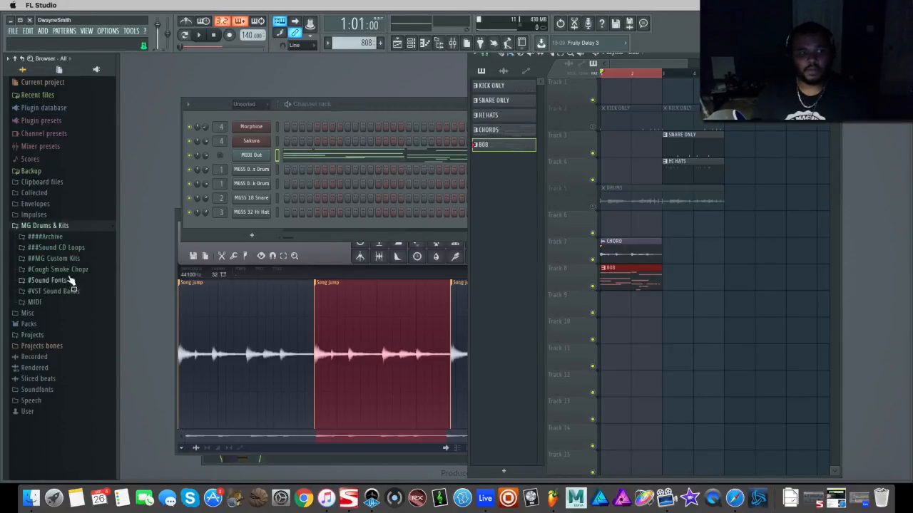
left_click(75, 258)
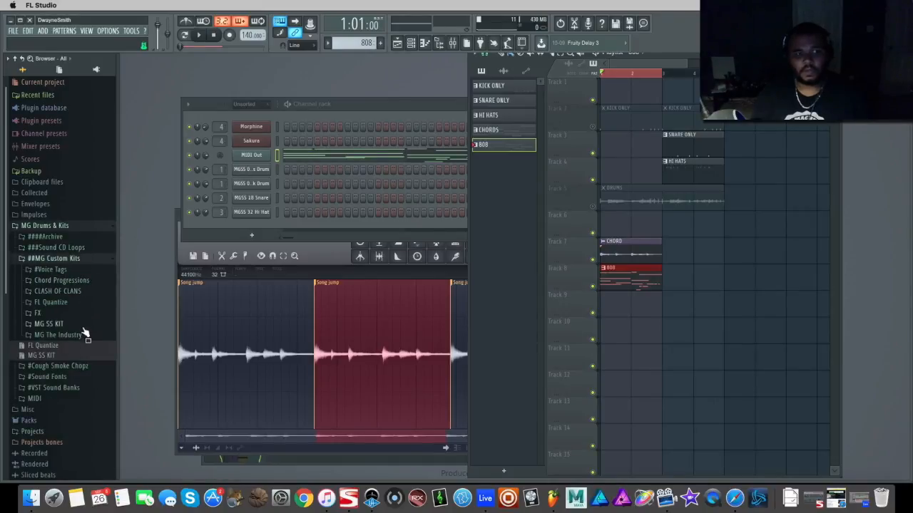
left_click(80, 326)
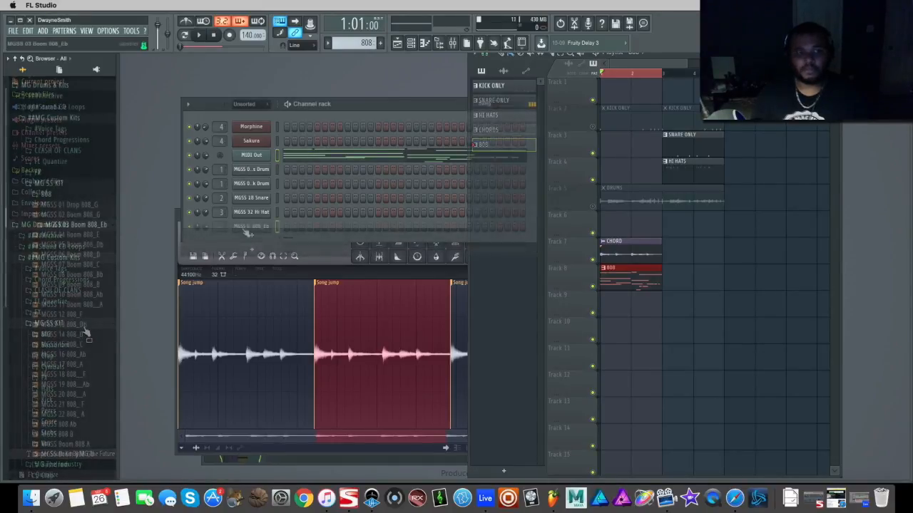
- Set the 808 sample's root note to D#5 and give its volume envelope no attack, a longer hold, higher sustain and longer release
left_click(244, 230)
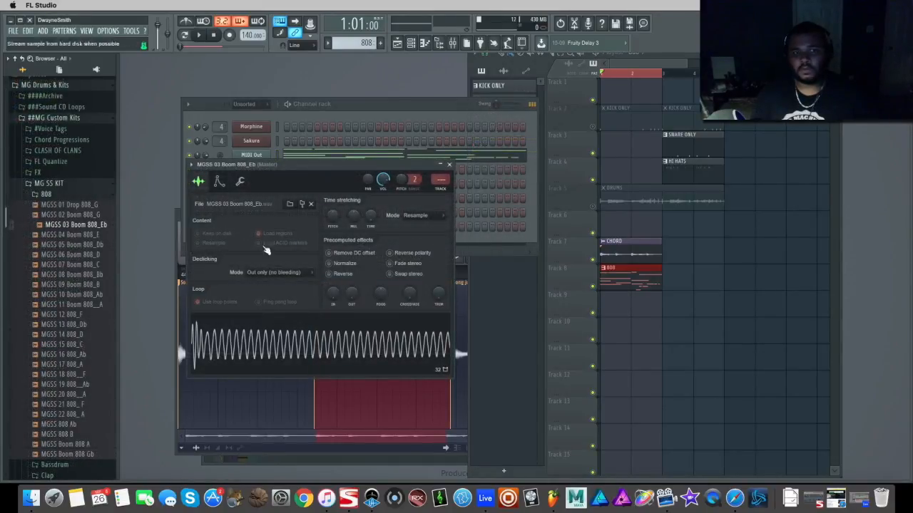
left_click(220, 184)
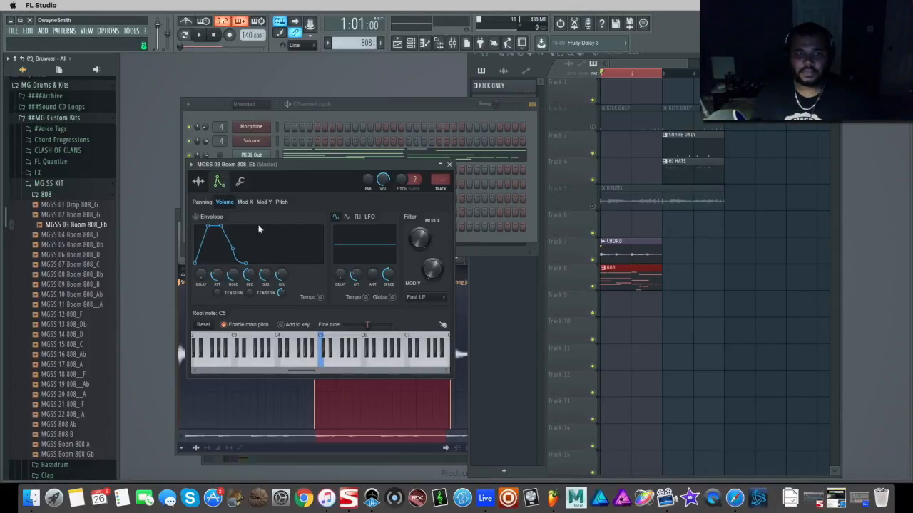
right_click(331, 351)
left_click(325, 363)
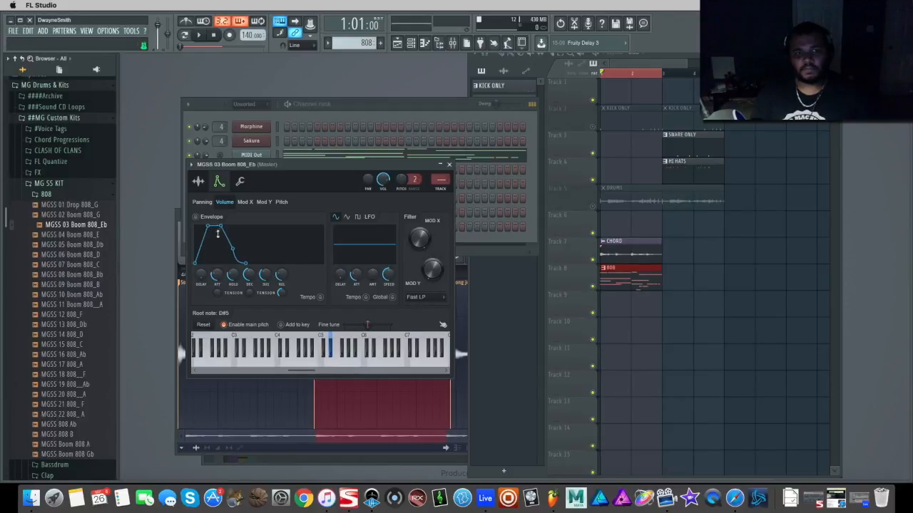
left_click_drag(217, 276, 217, 307)
left_click_drag(234, 275, 282, 267)
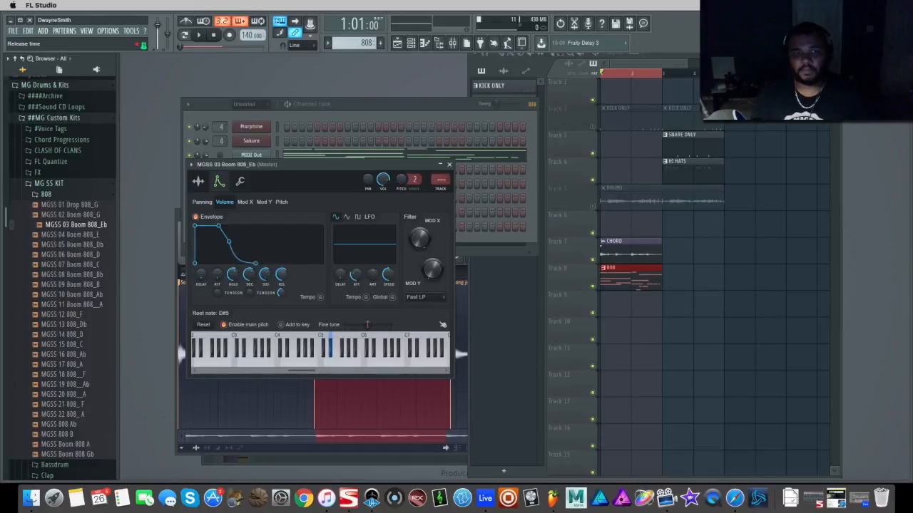
left_click(450, 165)
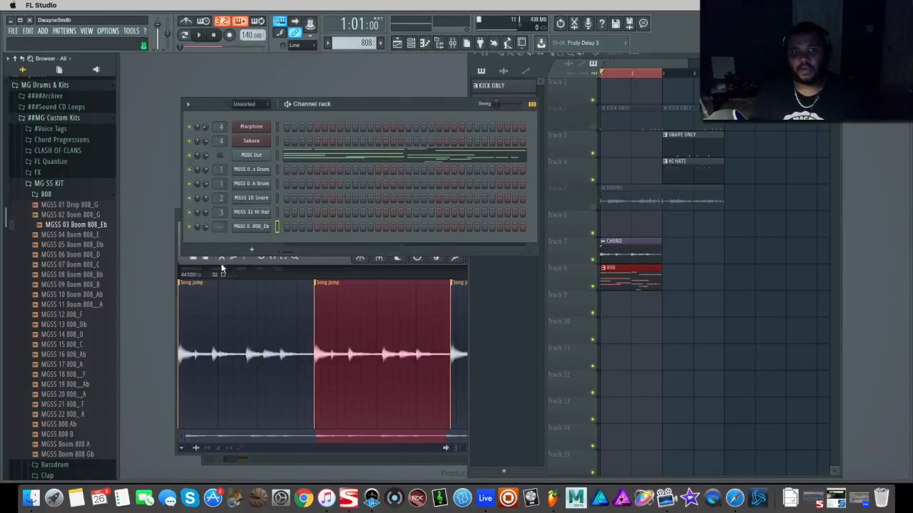
- Try E4 and F4 notes on the MGSS 03 Boom 808_Eb channel against the playing loop, and delete them
left_click(202, 37)
right_click(270, 226)
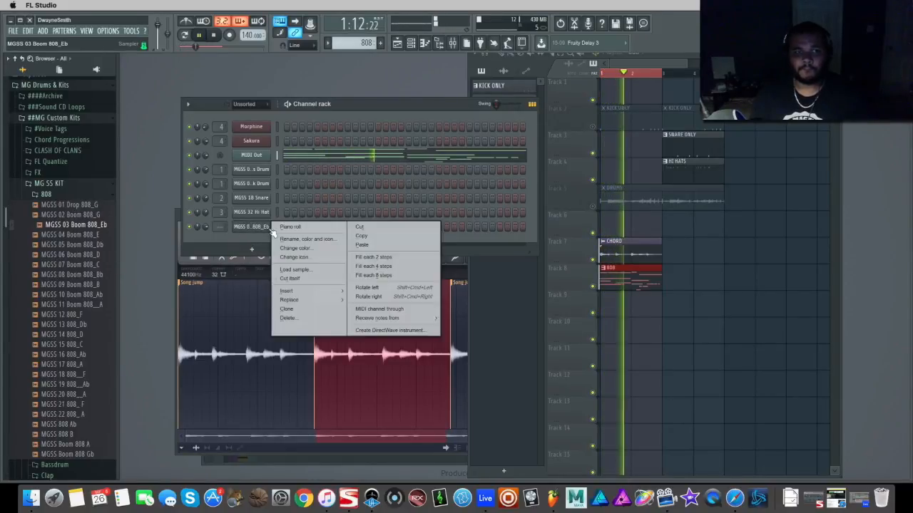
left_click(278, 227)
scroll(535, 335, "down", 2)
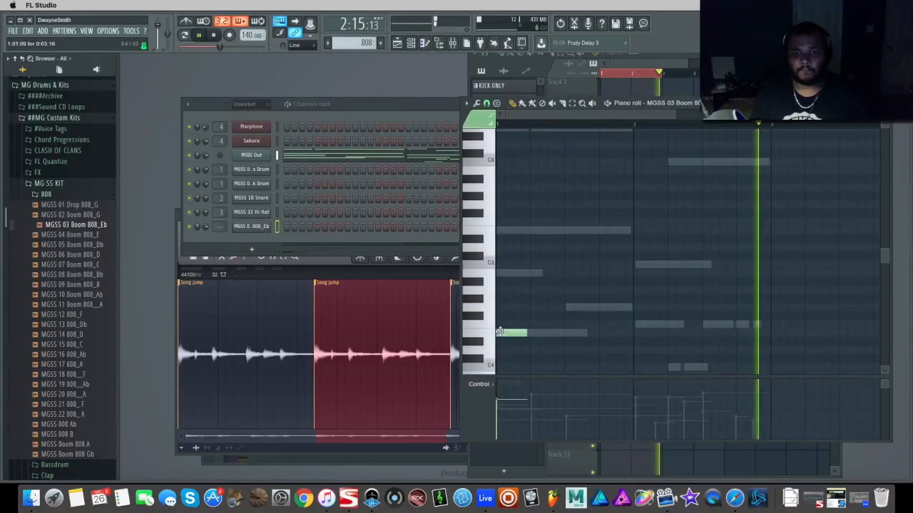
left_click(646, 325)
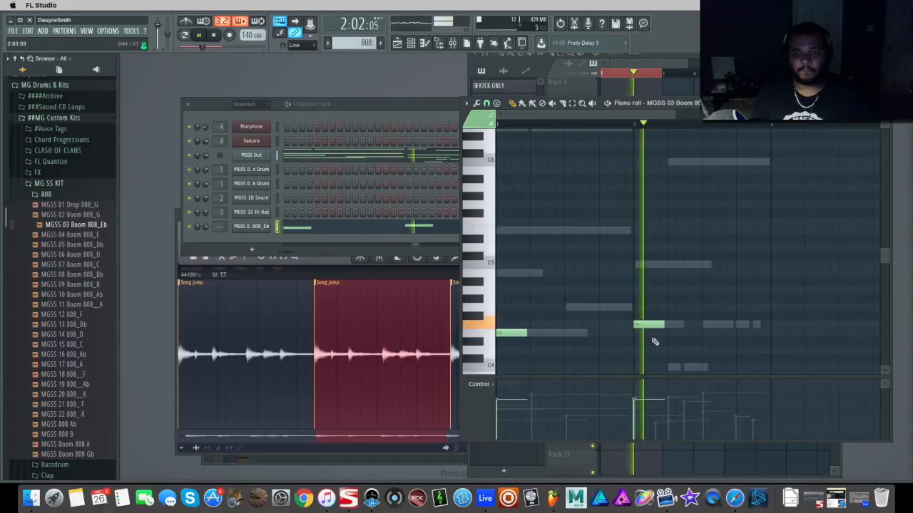
left_click_drag(647, 322, 582, 333)
right_click(583, 333)
key("space")
right_click(523, 335)
- Transpose all of the MIDI Out channel's notes in the 808 pattern up one octave
left_click(342, 156)
left_click(342, 156)
left_click(341, 156)
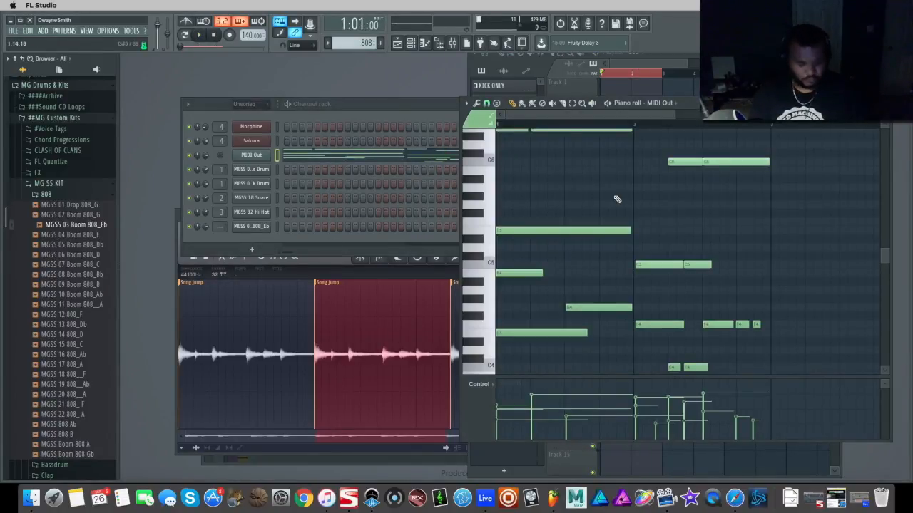
key("ctrl+a")
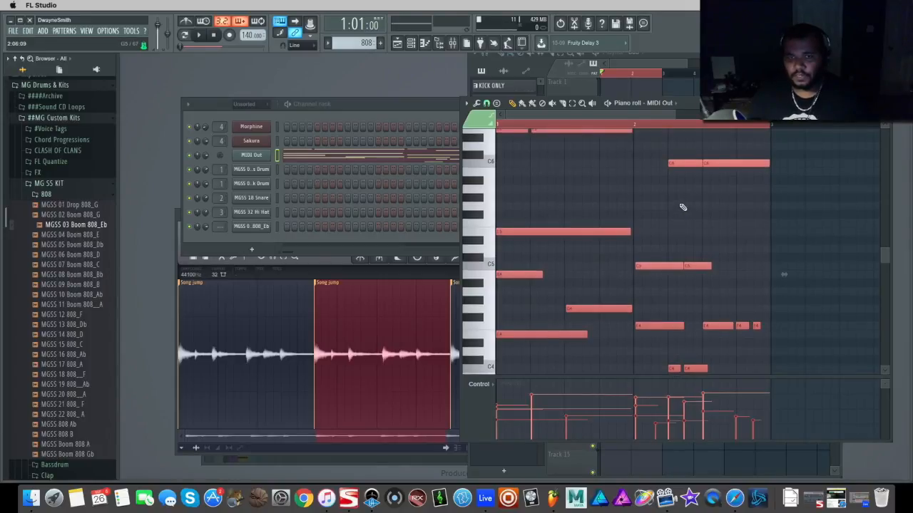
left_click_drag(503, 333, 497, 232)
- Add two E5 notes in bar 1 and a C5 note in bar 2 to the MGSS 03 Boom 808_Eb channel, and play the loop
right_click(248, 228)
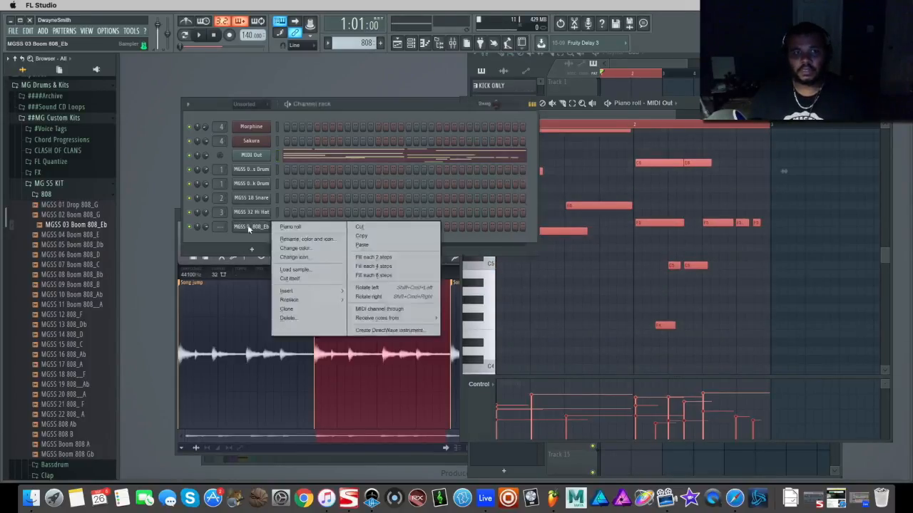
left_click(293, 227)
key("space")
scroll(551, 271, "up", 1)
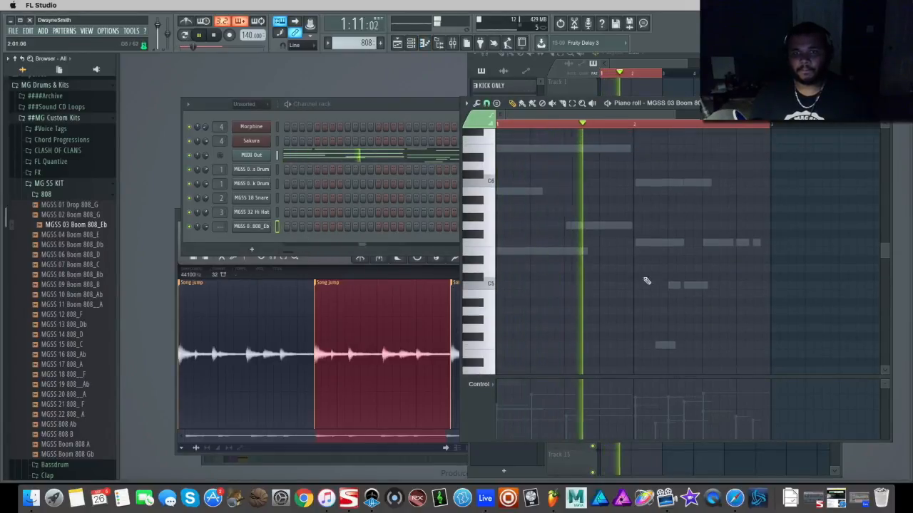
key("space")
left_click(673, 286)
key("space")
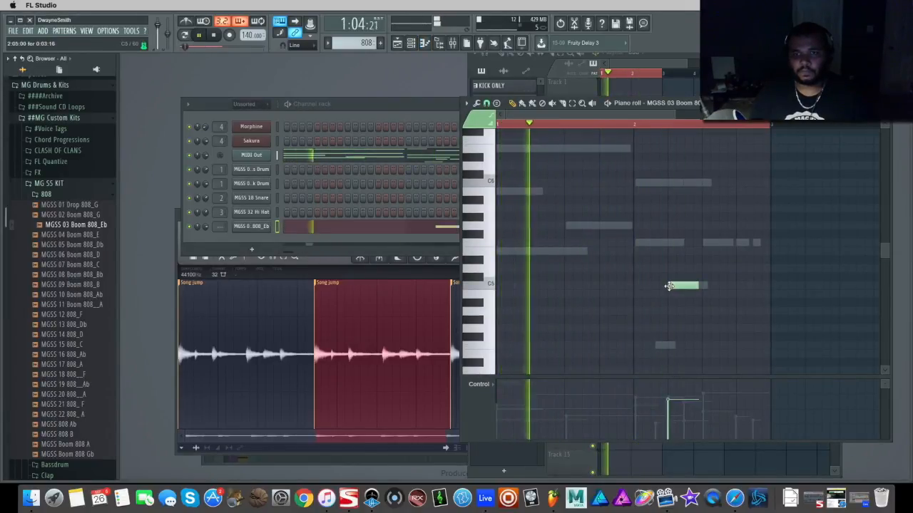
left_click(506, 252)
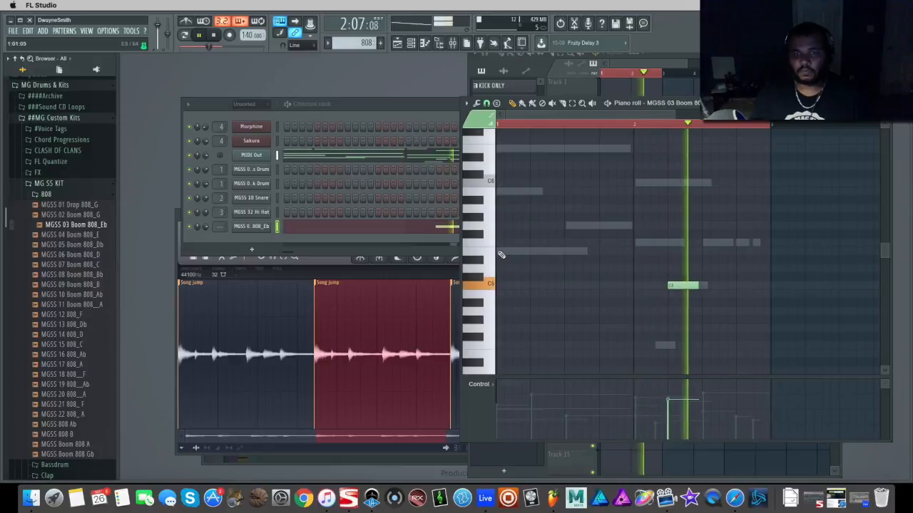
left_click(553, 252)
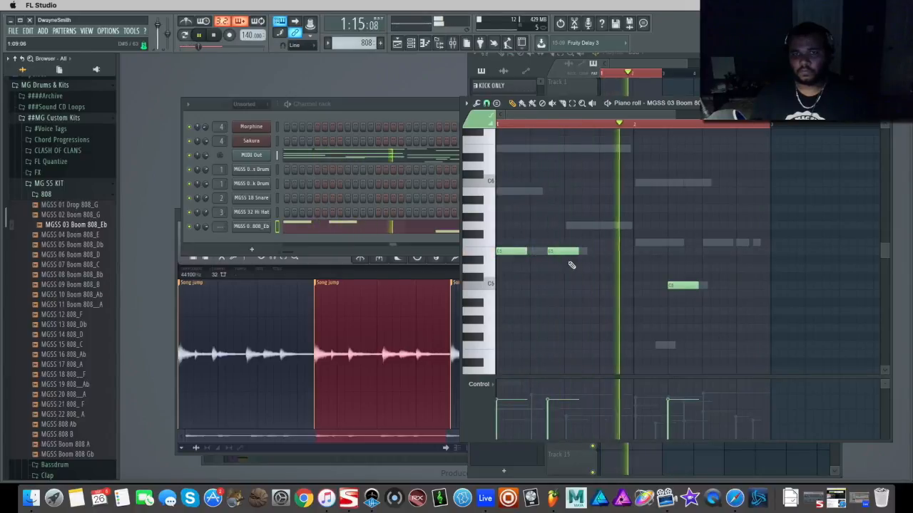
scroll(575, 260, "up", 3)
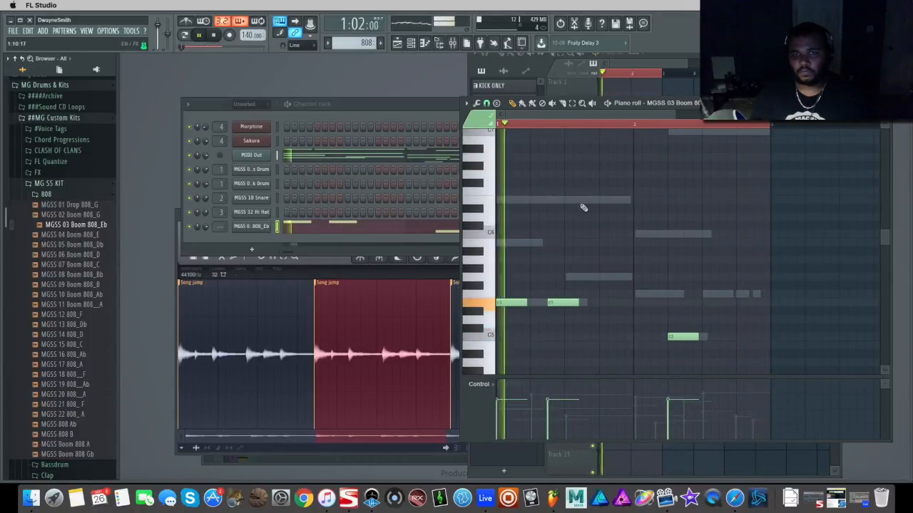
key("space")
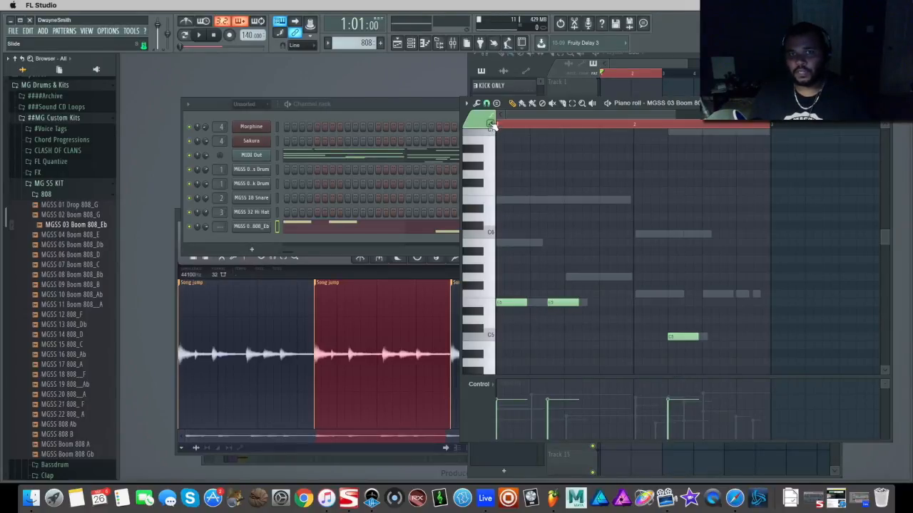
- Complete the 808 line with slide notes at E6, E4 and F5 plus regular E5 and F5 notes, checking it in playback
left_click(566, 204)
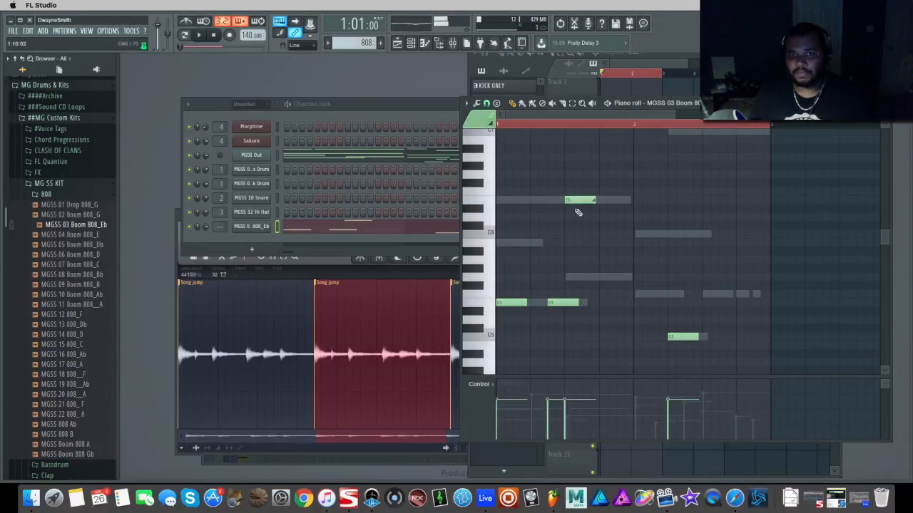
key("space")
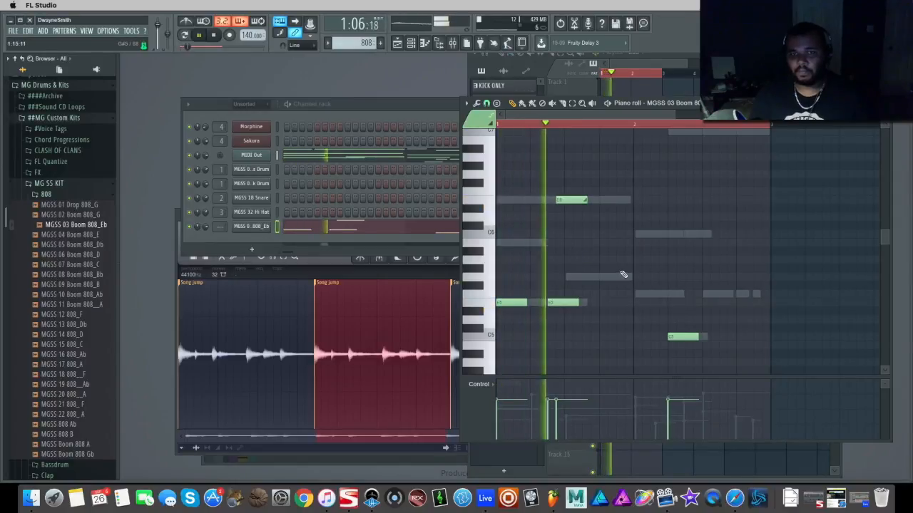
left_click(697, 295)
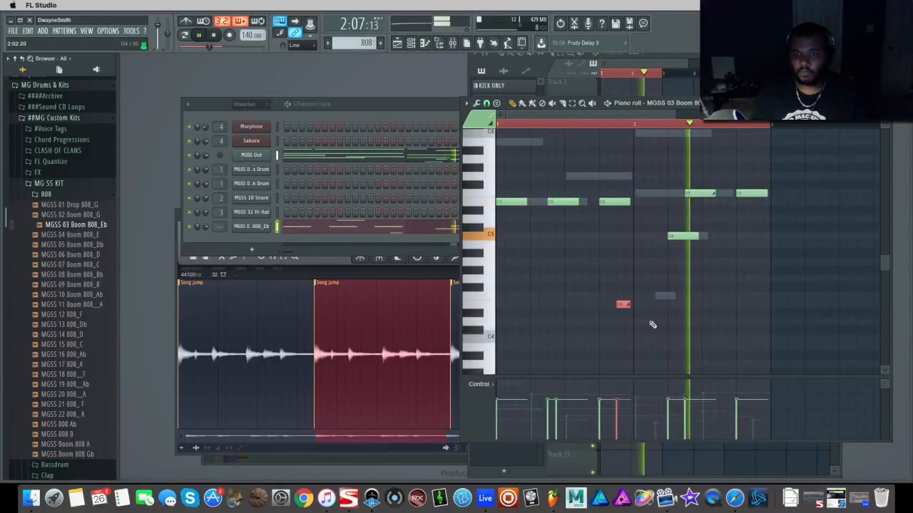
key("space")
left_click(885, 103)
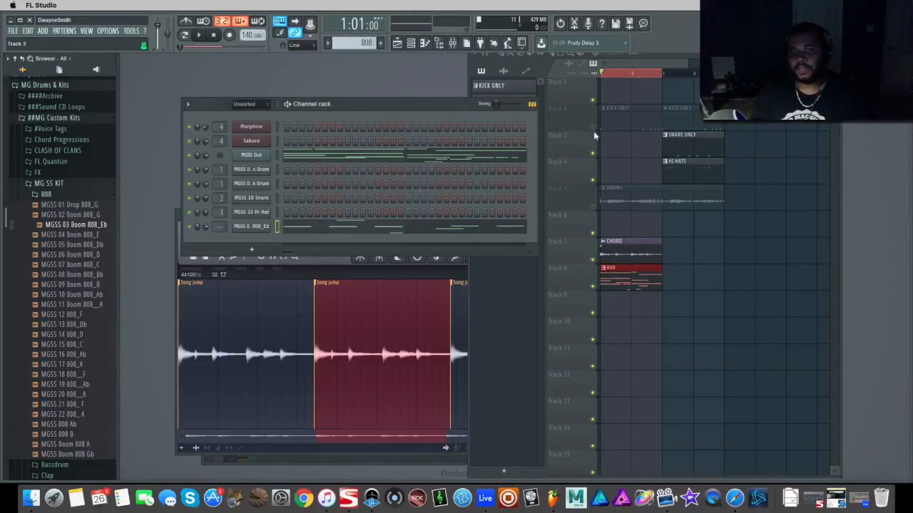
- Move the 808 clip to bar 3 and duplicate the kick, snare and hi-hat clips from bar 3 to bar 5
left_click(619, 273)
left_click_drag(621, 272, 684, 271)
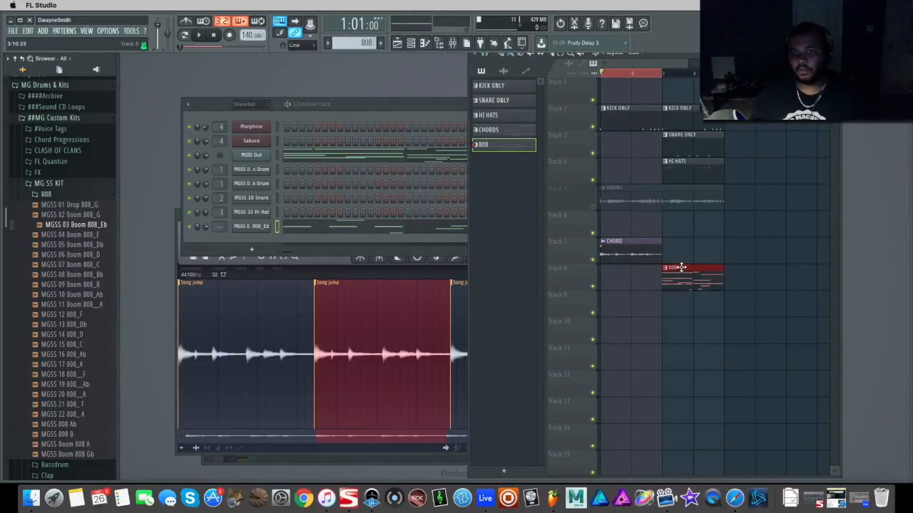
left_click_drag(732, 113, 676, 174)
key("ctrl+b")
left_click_drag(680, 62, 710, 63)
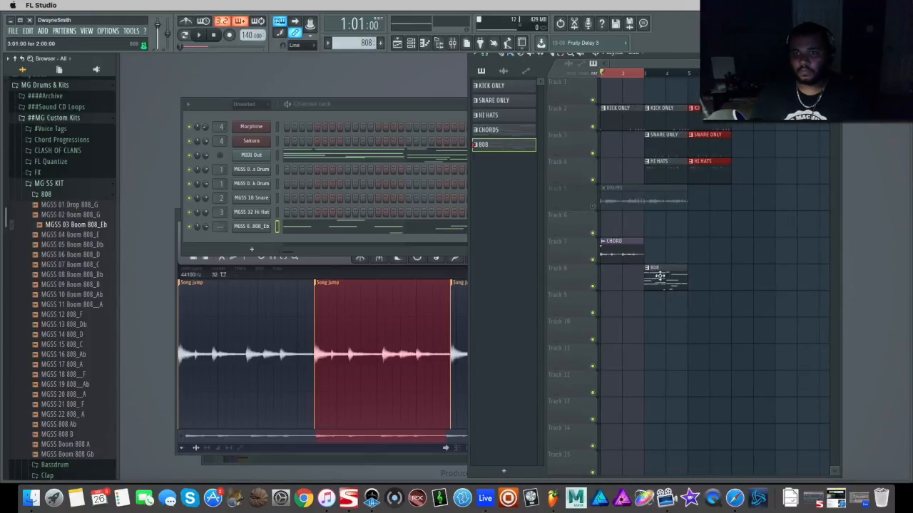
- Copy the 808 clip to bar 5 on Track 8 and the CHORD clip to bars 3 and 5 on Track 7
left_click_drag(655, 271, 698, 271)
left_click_drag(619, 241, 664, 240)
left_click(698, 239)
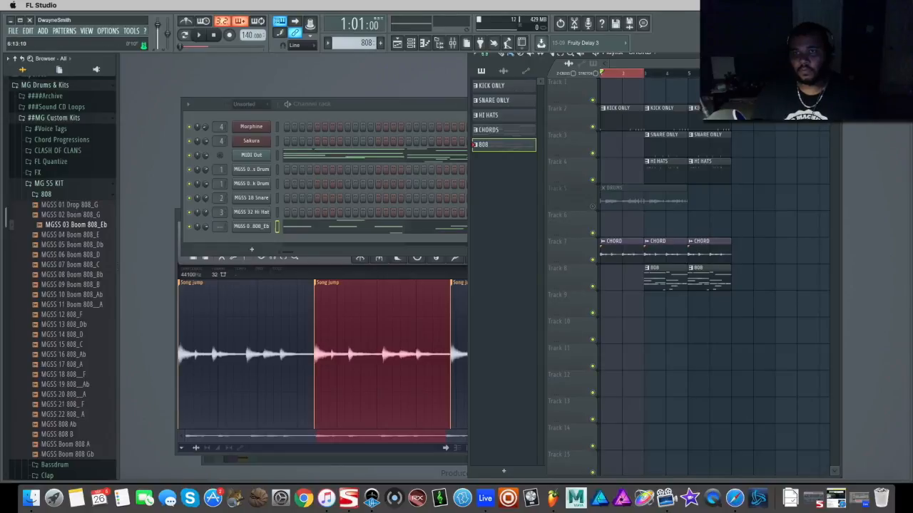
- Select the whole arrangement, play it back, and set the playback loop to bars 3 through 6
key("ctrl+a")
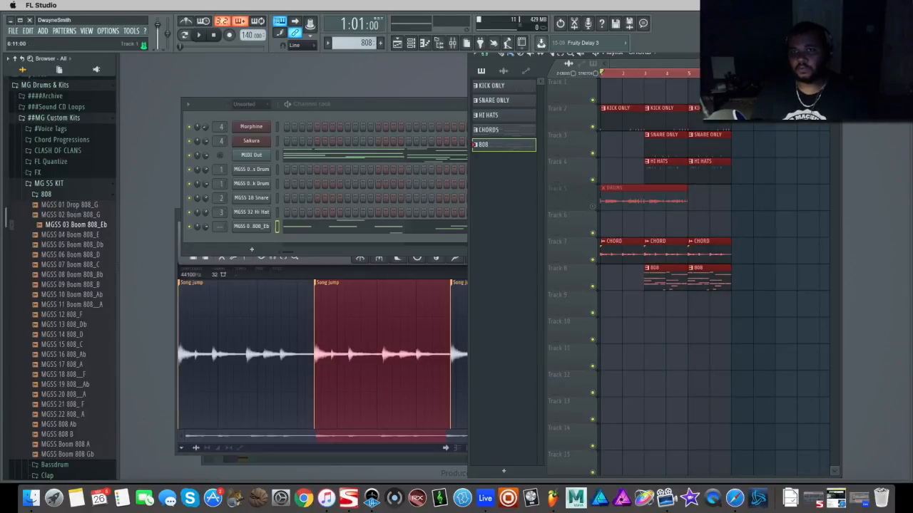
key("space")
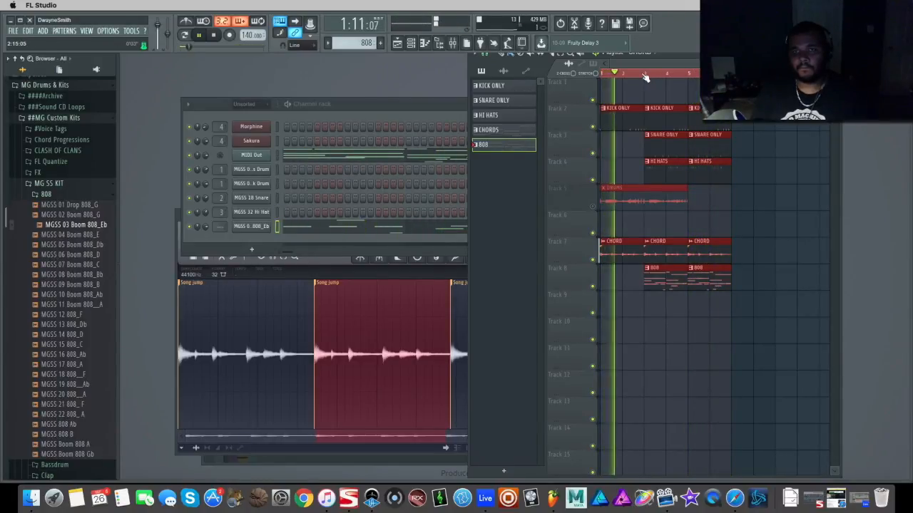
left_click_drag(645, 75, 670, 74)
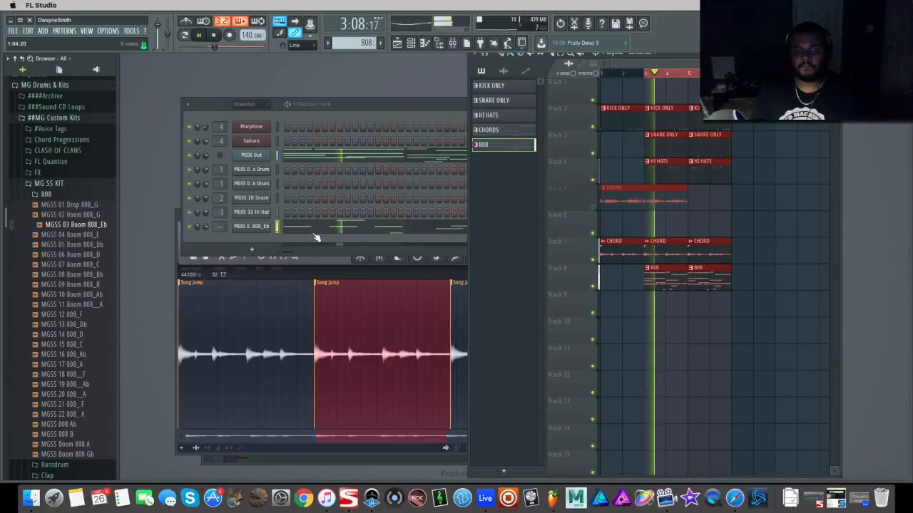
key("space")
- Add a short E7 note in bar 1 and a short C7 note in bar 2 to the Sakura channel while listening to the loop
right_click(255, 139)
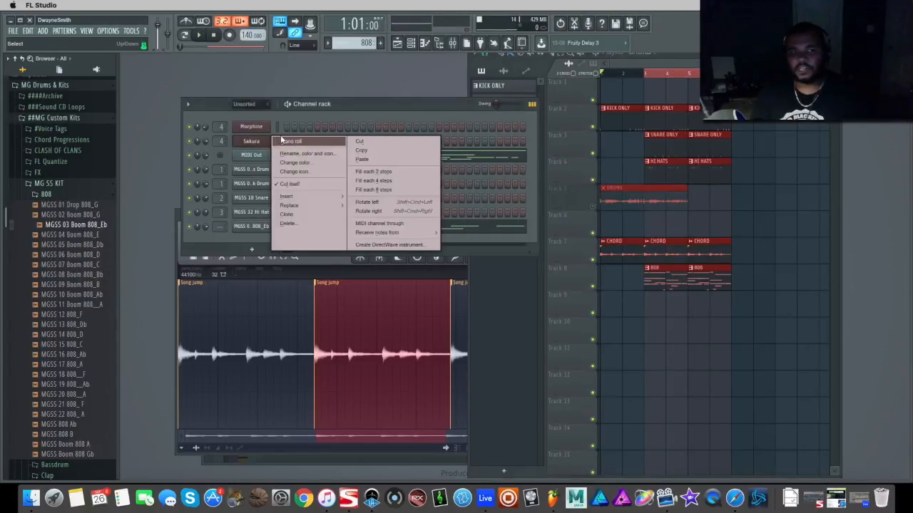
left_click(289, 141)
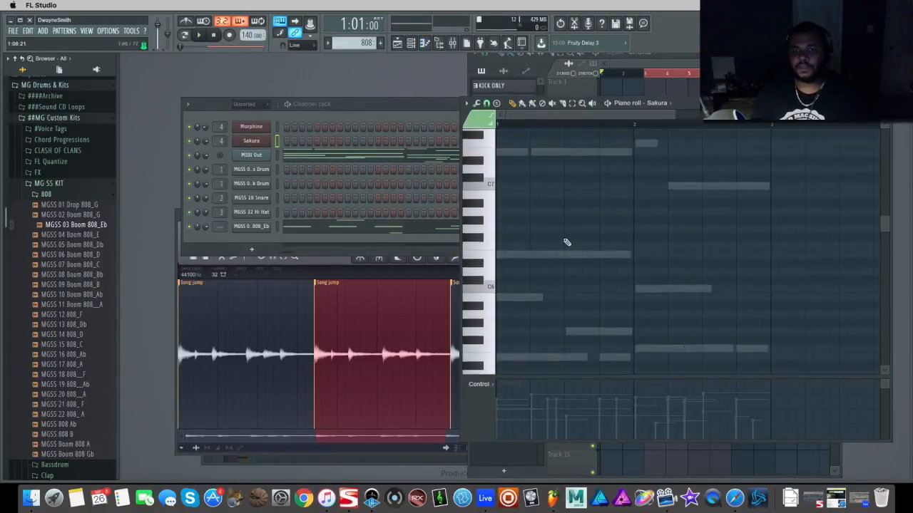
scroll(566, 243, "up", 3)
left_click(565, 193)
key("space")
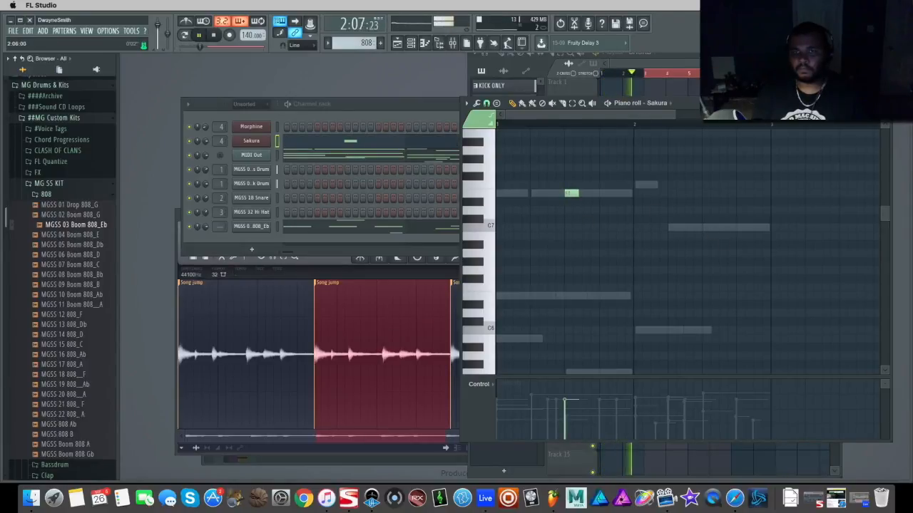
left_click(708, 228)
scroll(694, 283, "down", 2)
scroll(695, 282, "down", 4)
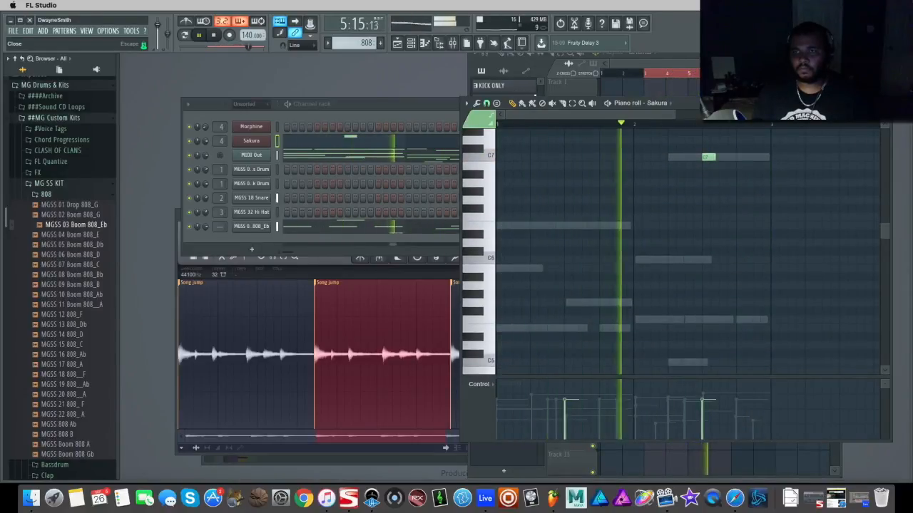
- Set the Sakura channel's volume to 97% while the loop plays with the snare track temporarily muted, and stop playback
left_click(885, 103)
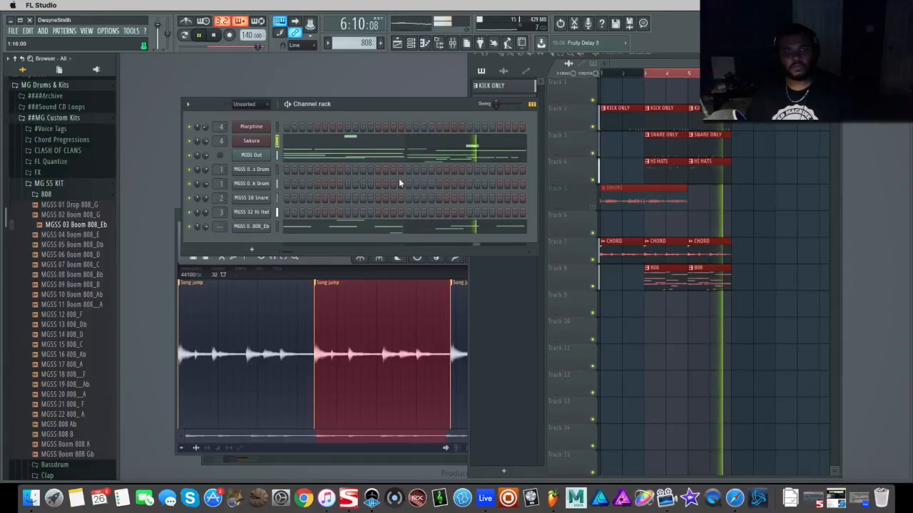
left_click(594, 154)
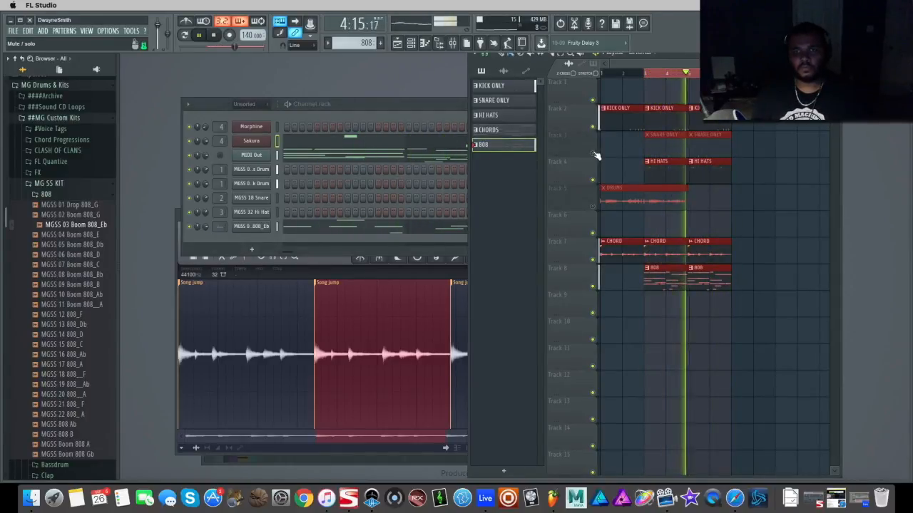
left_click(207, 146)
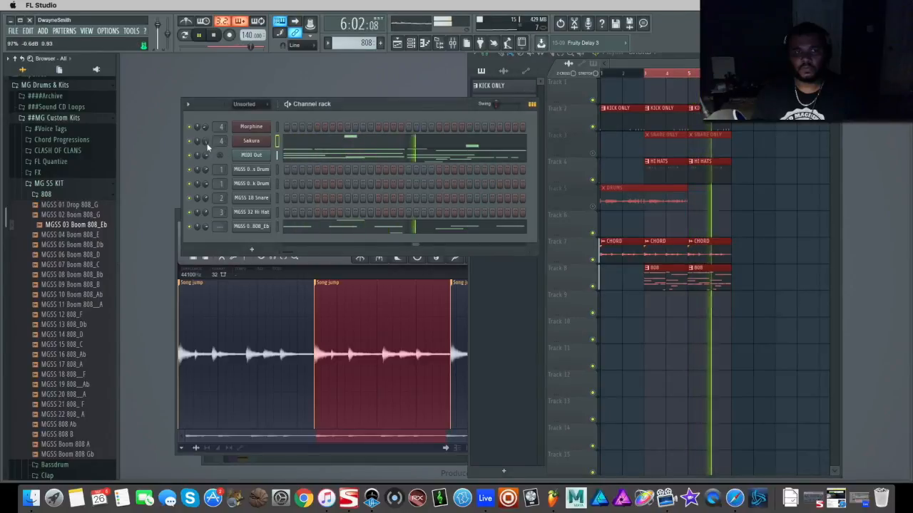
left_click(594, 155)
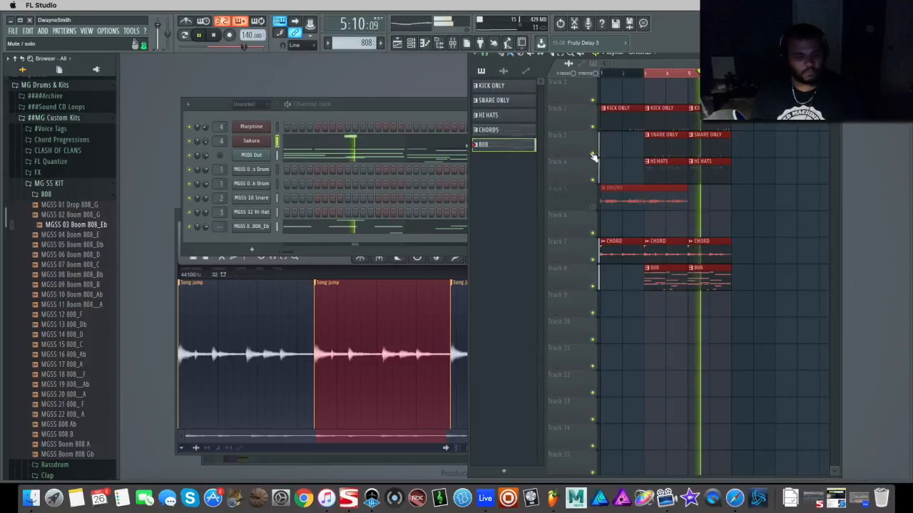
key("space")
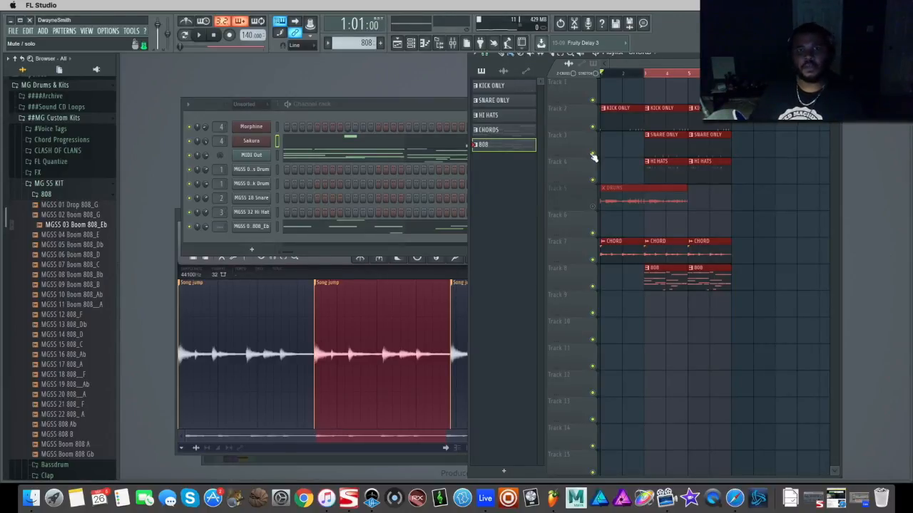
- Review the chord notes of the MIDI Out channel and the notes and slides of the MGSS 03 Boom 808_Eb channel
left_click(411, 157)
scroll(613, 202, "down", 1)
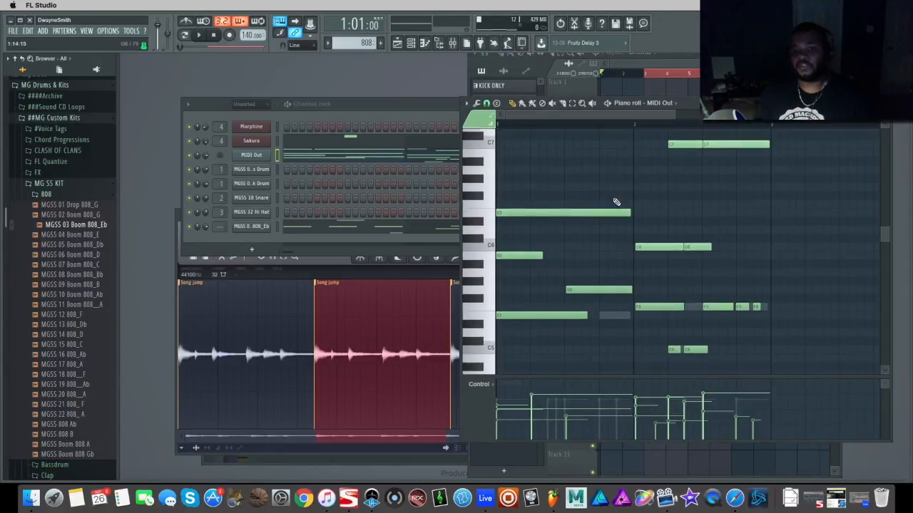
left_click(434, 230)
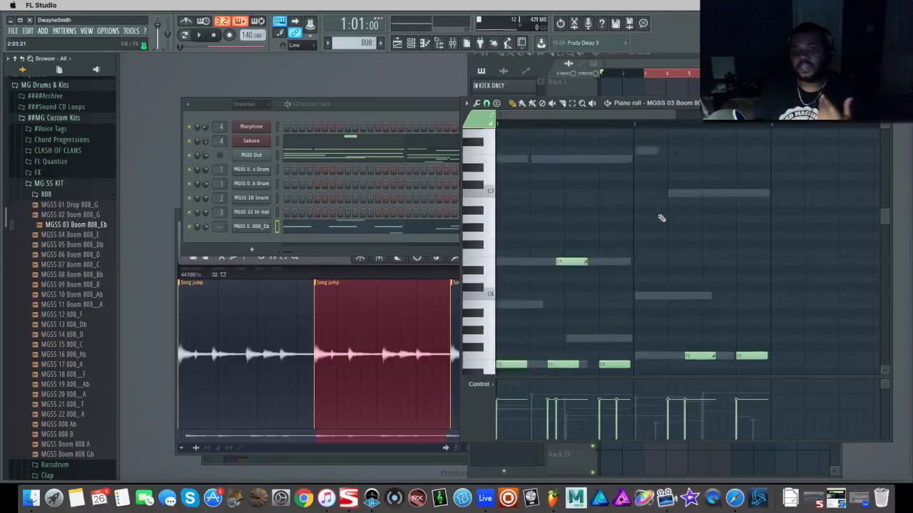
scroll(661, 218, "down", 5)
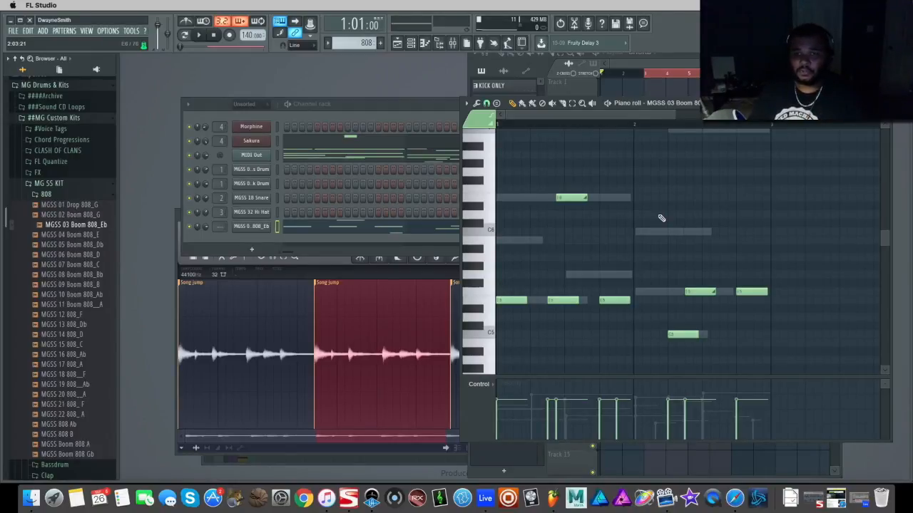
left_click(885, 104)
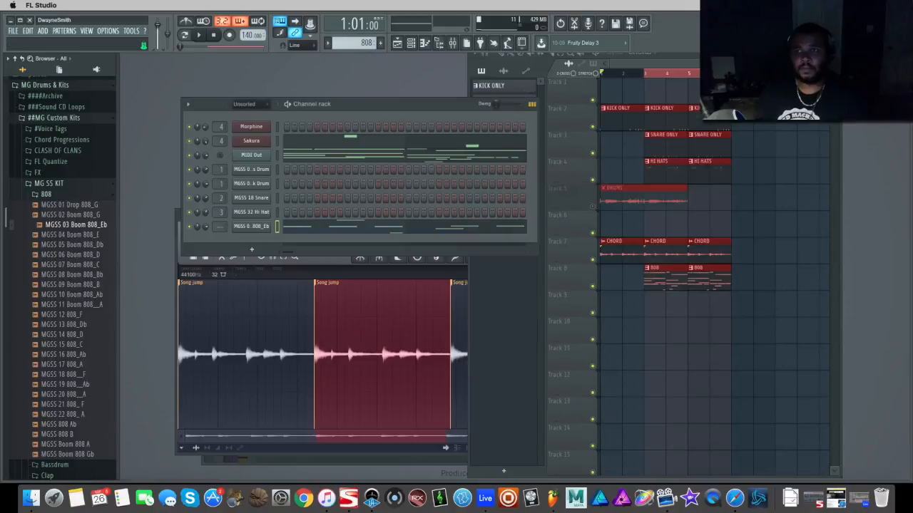